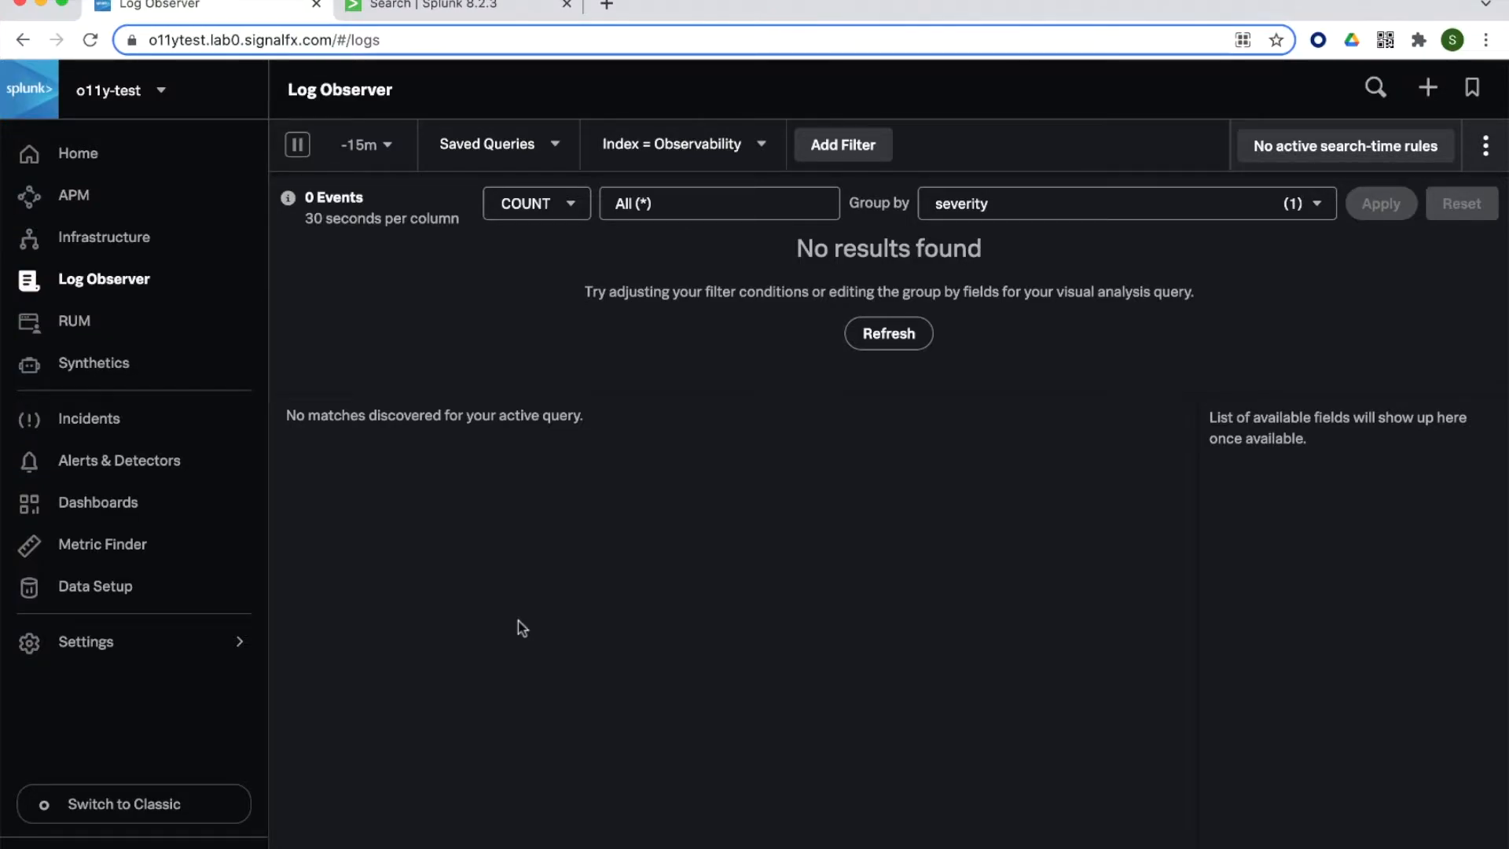
Start adding a new Log Observer Connect connection and review the instructions for configuring users and securing the connection to the Splunk platform.
left_click(177, 652)
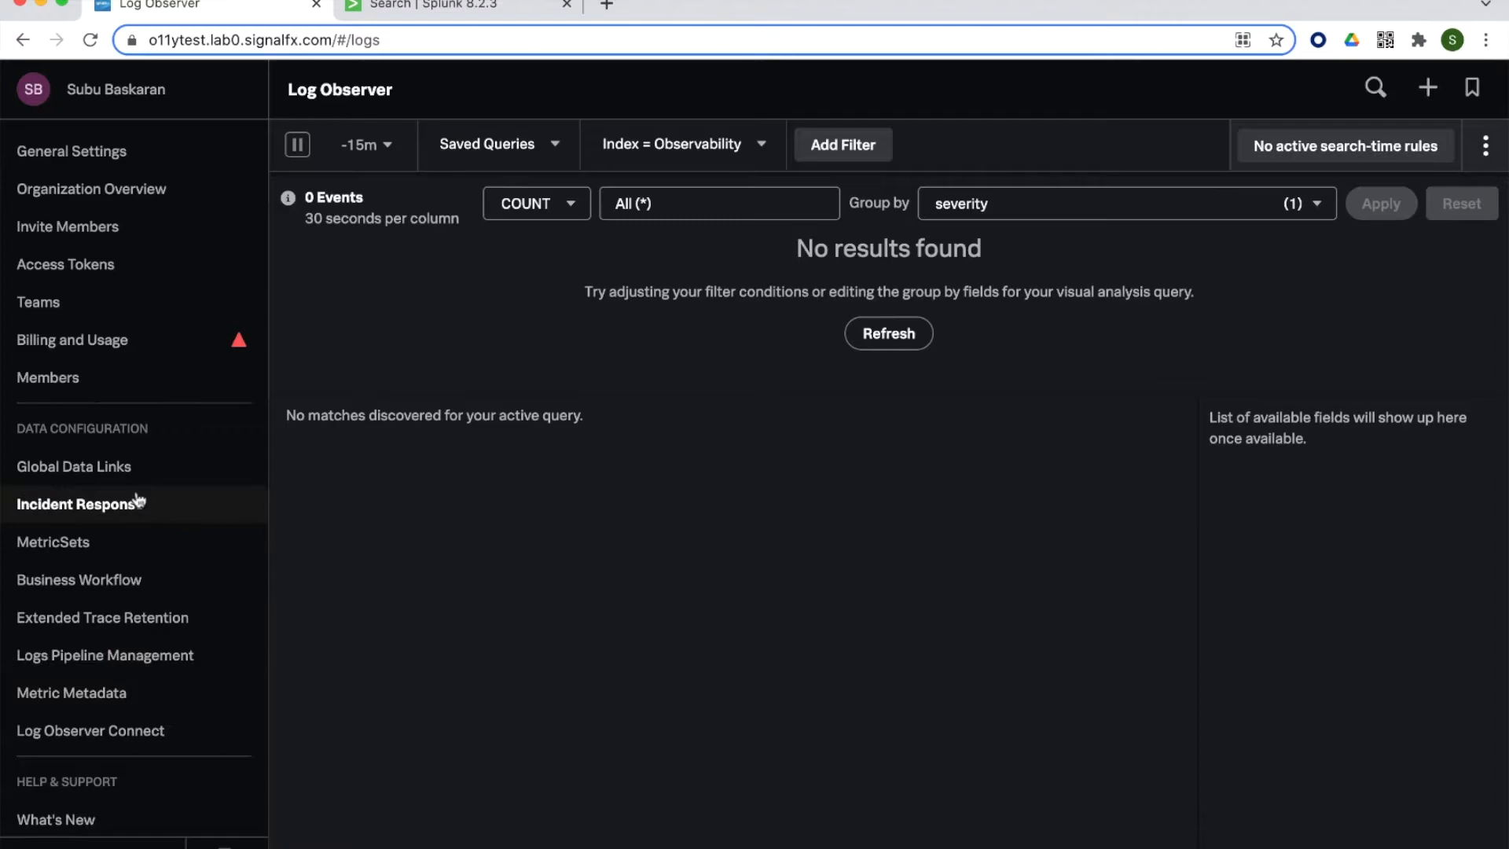
left_click(134, 735)
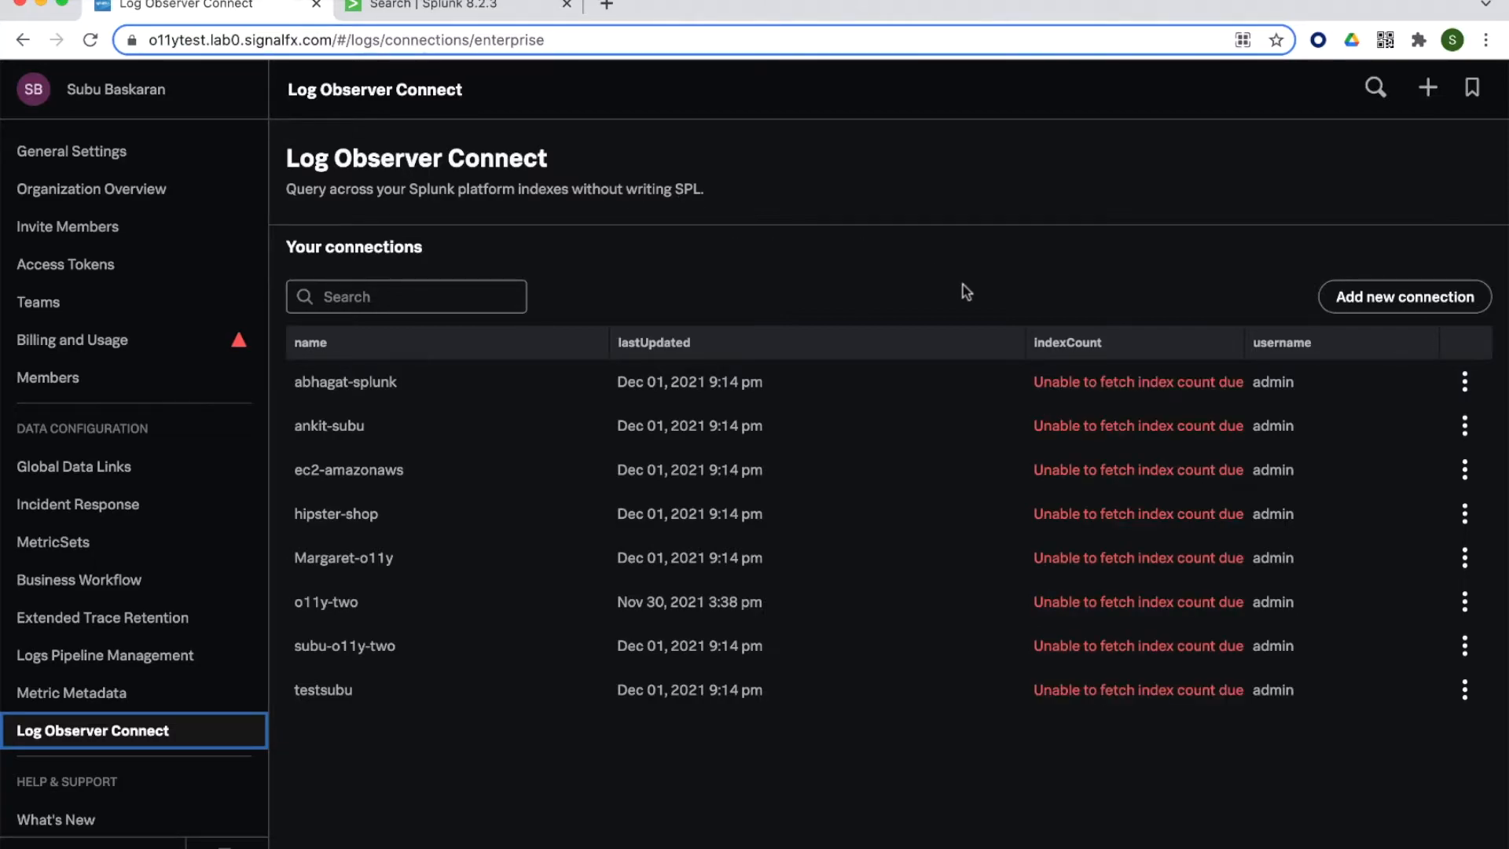
left_click(1346, 305)
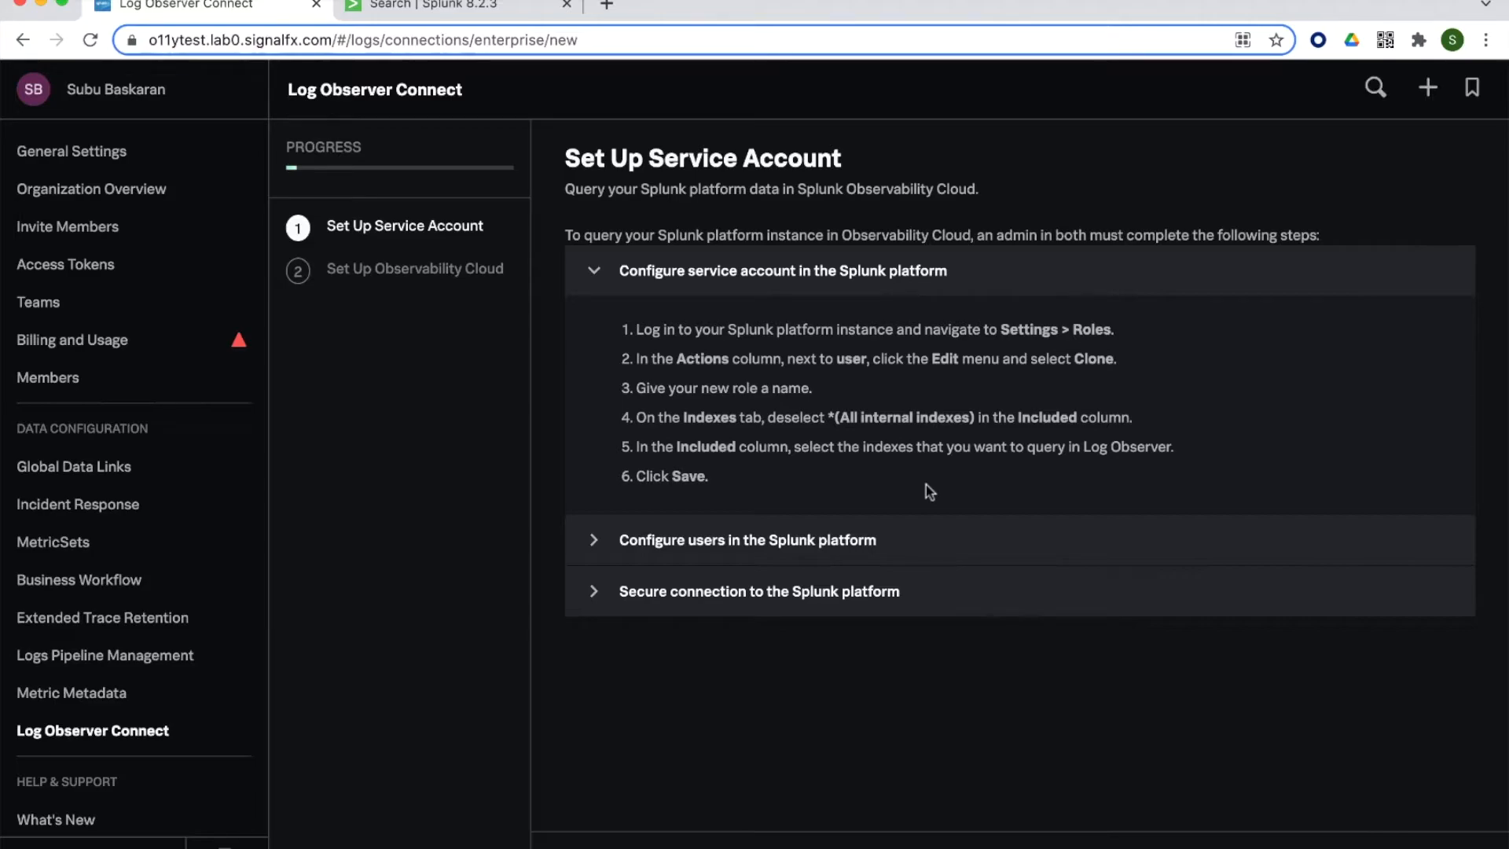
left_click(901, 539)
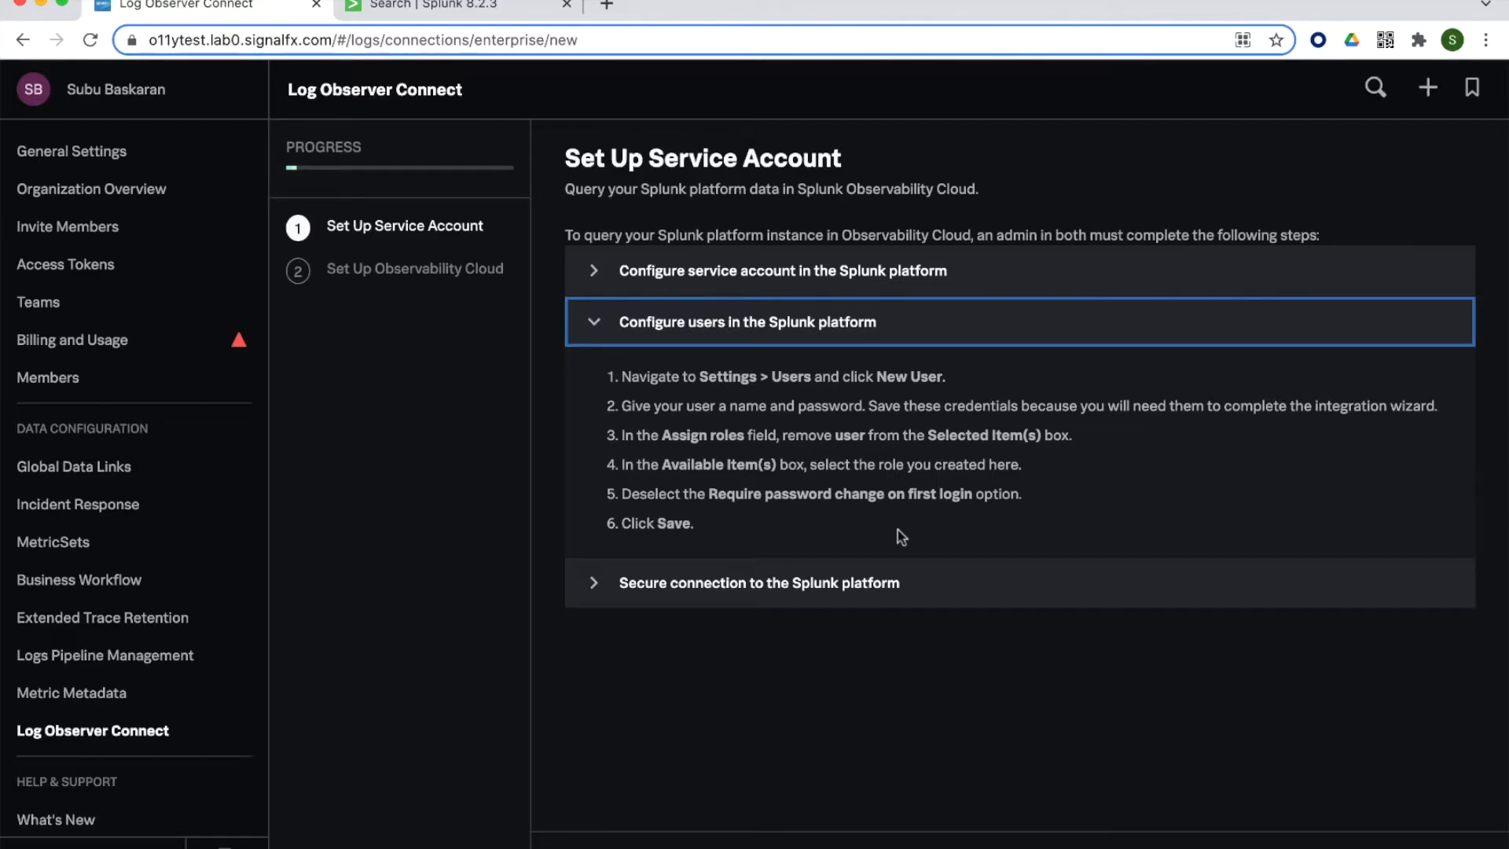
left_click(884, 582)
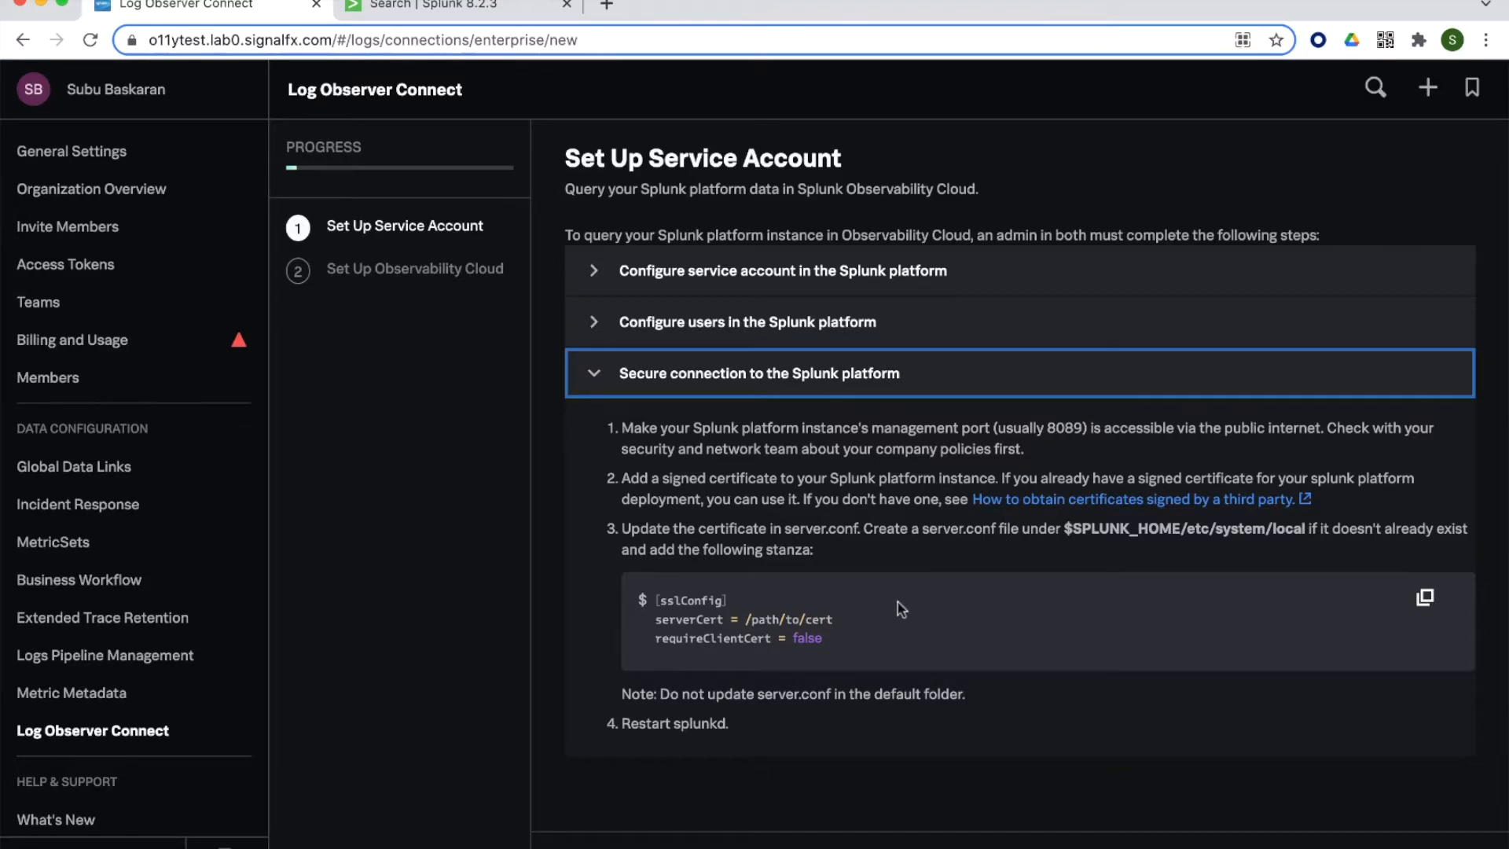
Switch to the terminal and print the current working directory with pwd.
key("super+Tab")
key("super+Tab")
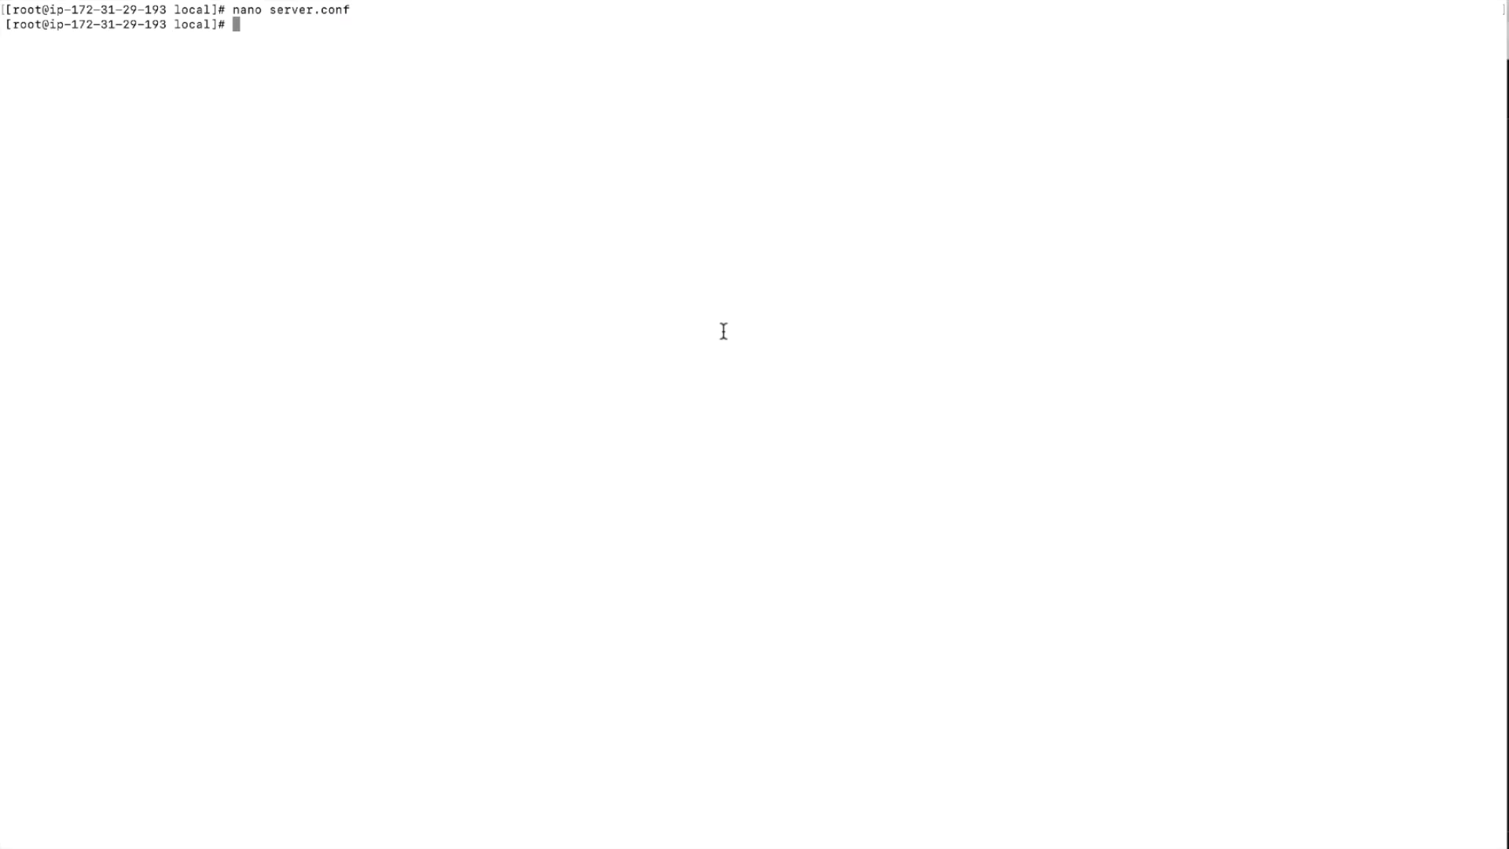
type("pwd")
key("Return")
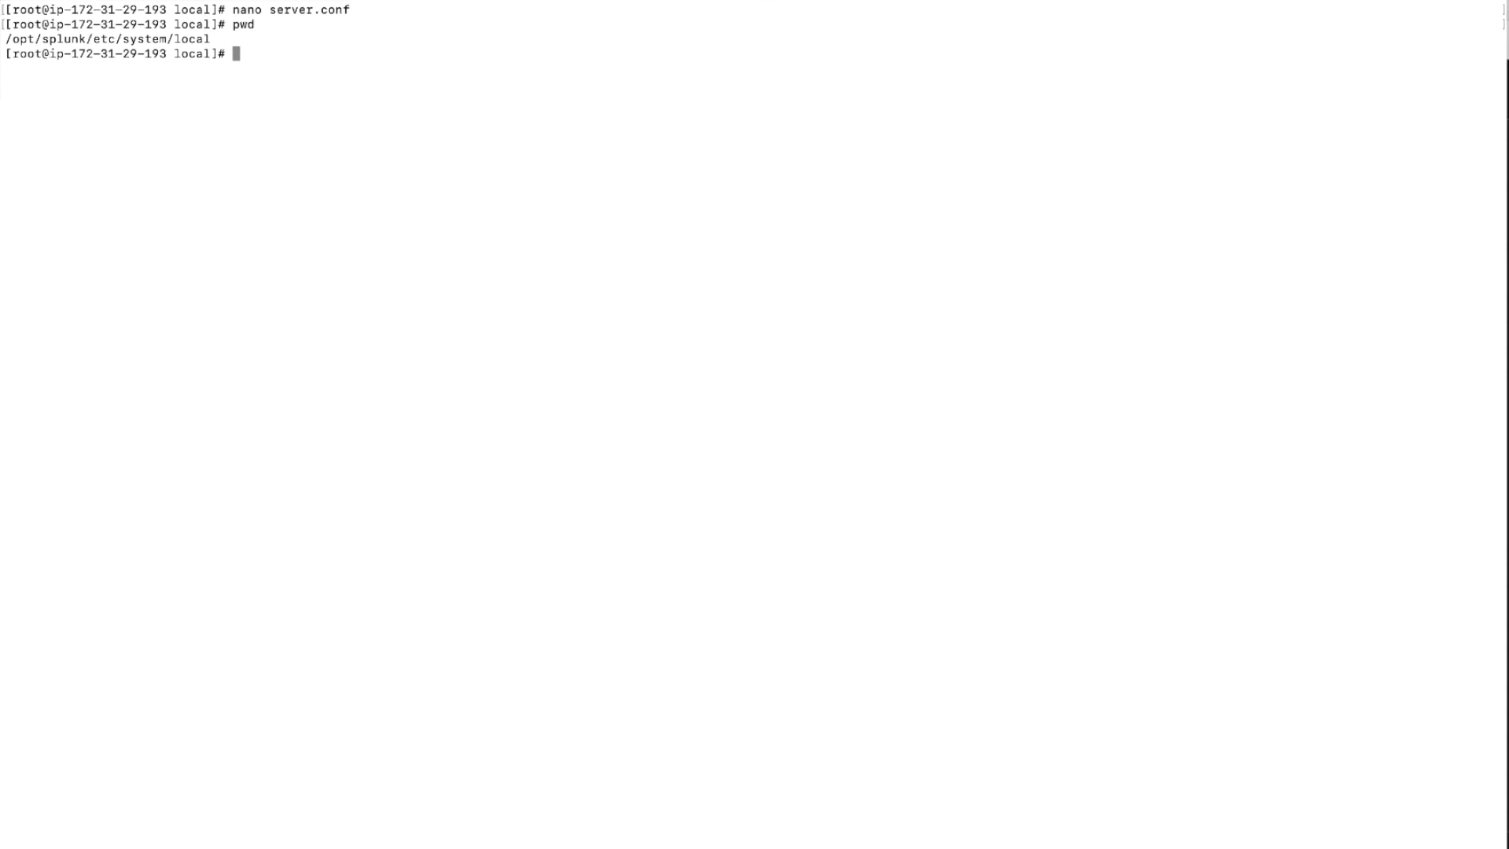
Switch to the Splunk Enterprise Roles page and examine the capabilities assigned to the olly role.
key("super+Tab")
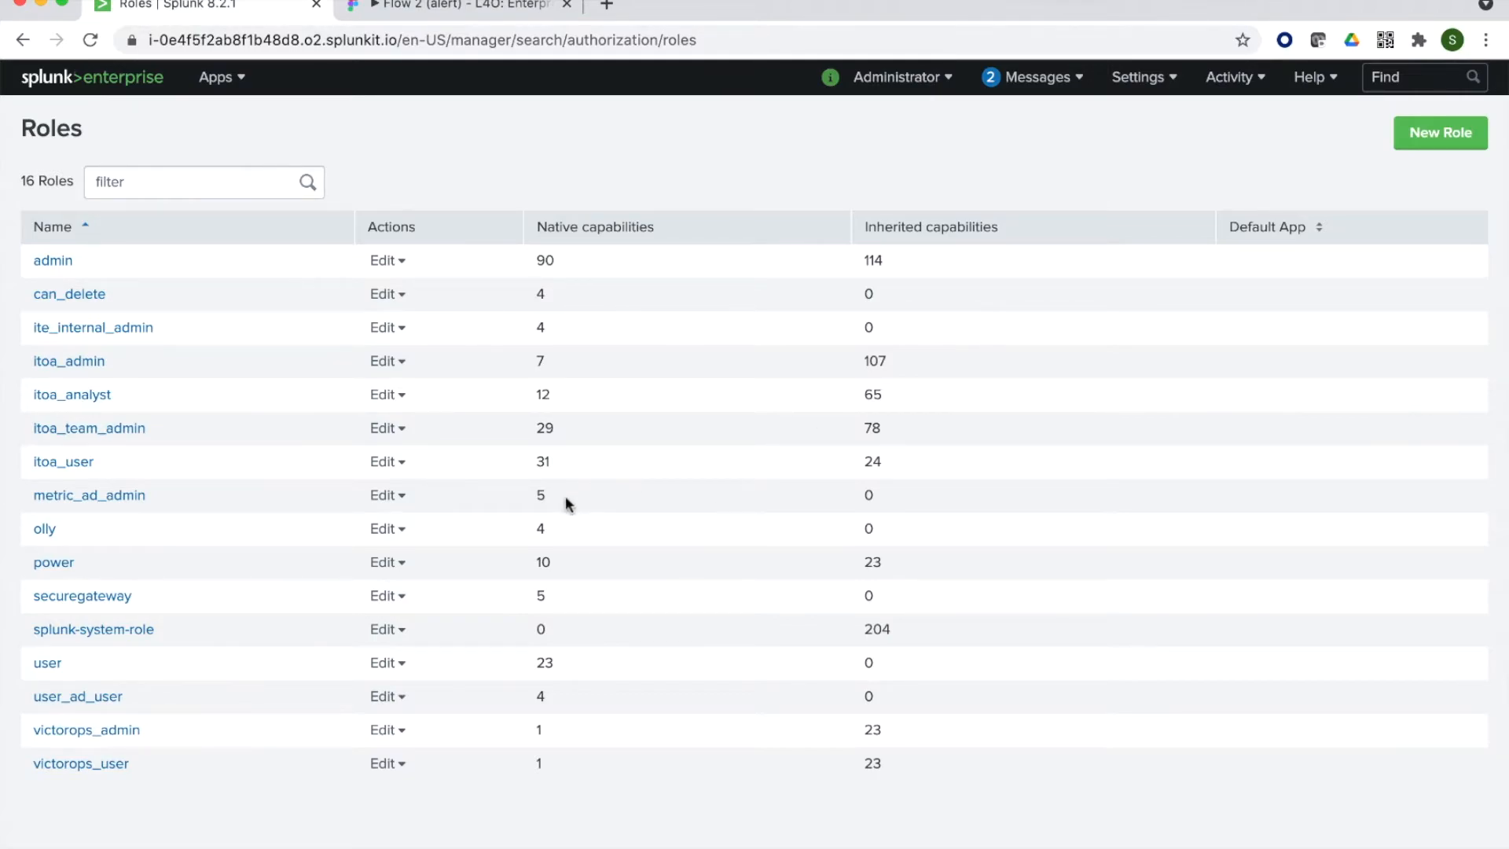
left_click(395, 531)
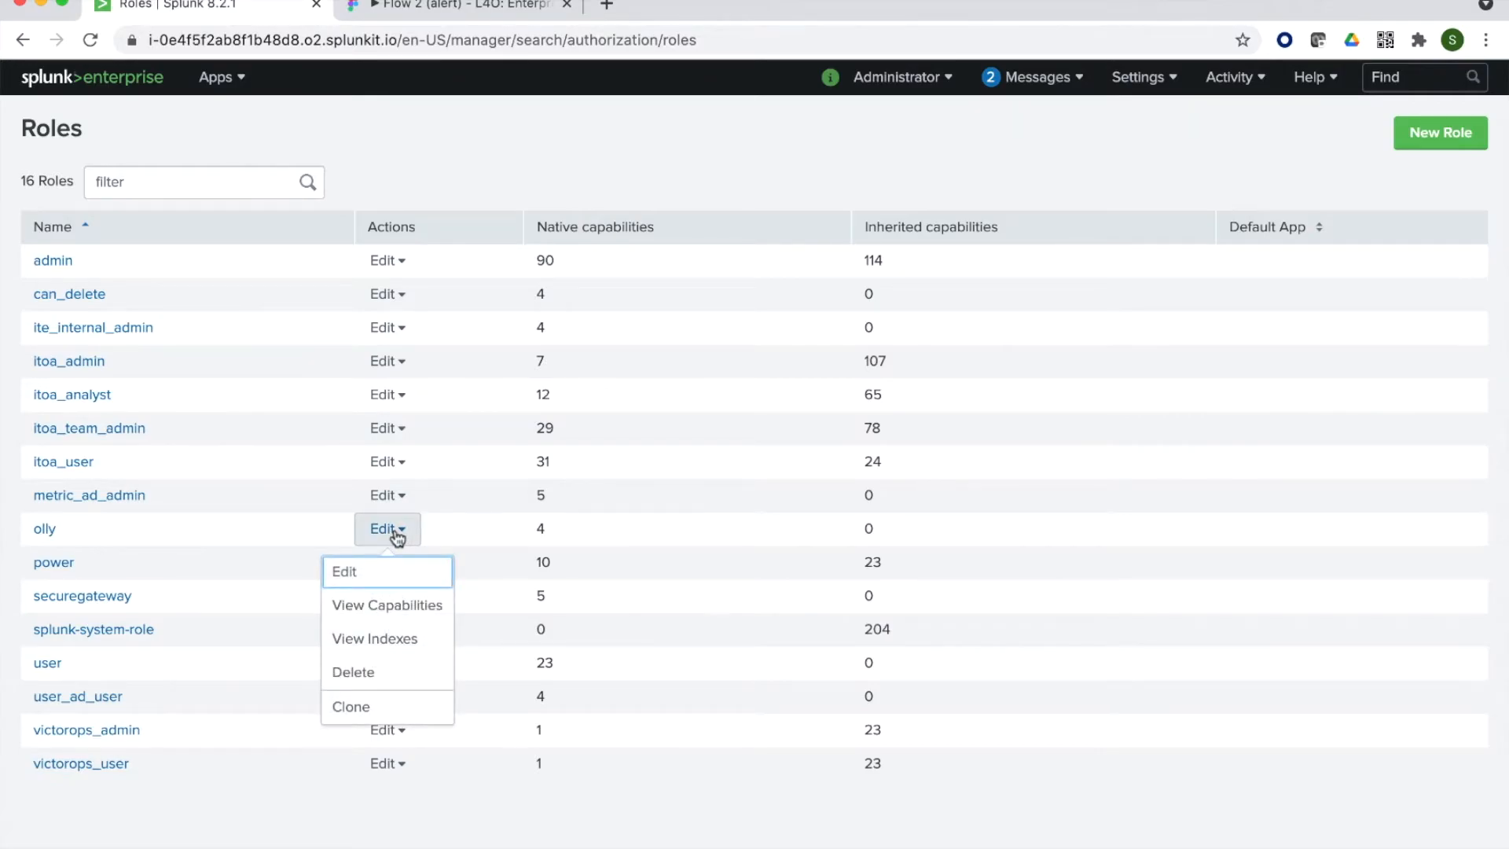
left_click(401, 616)
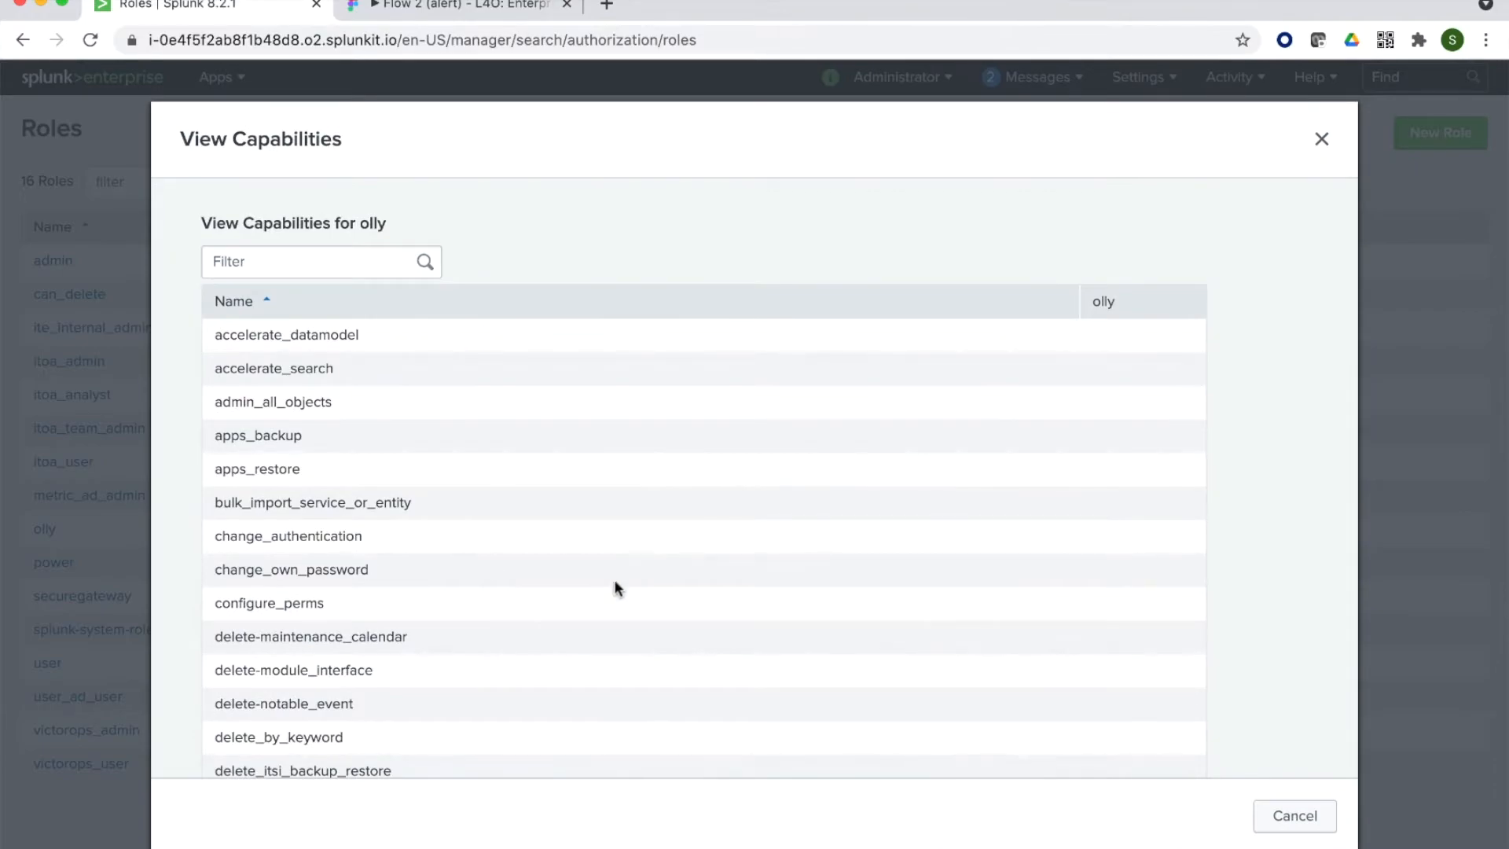
scroll(615, 581, "down", 8)
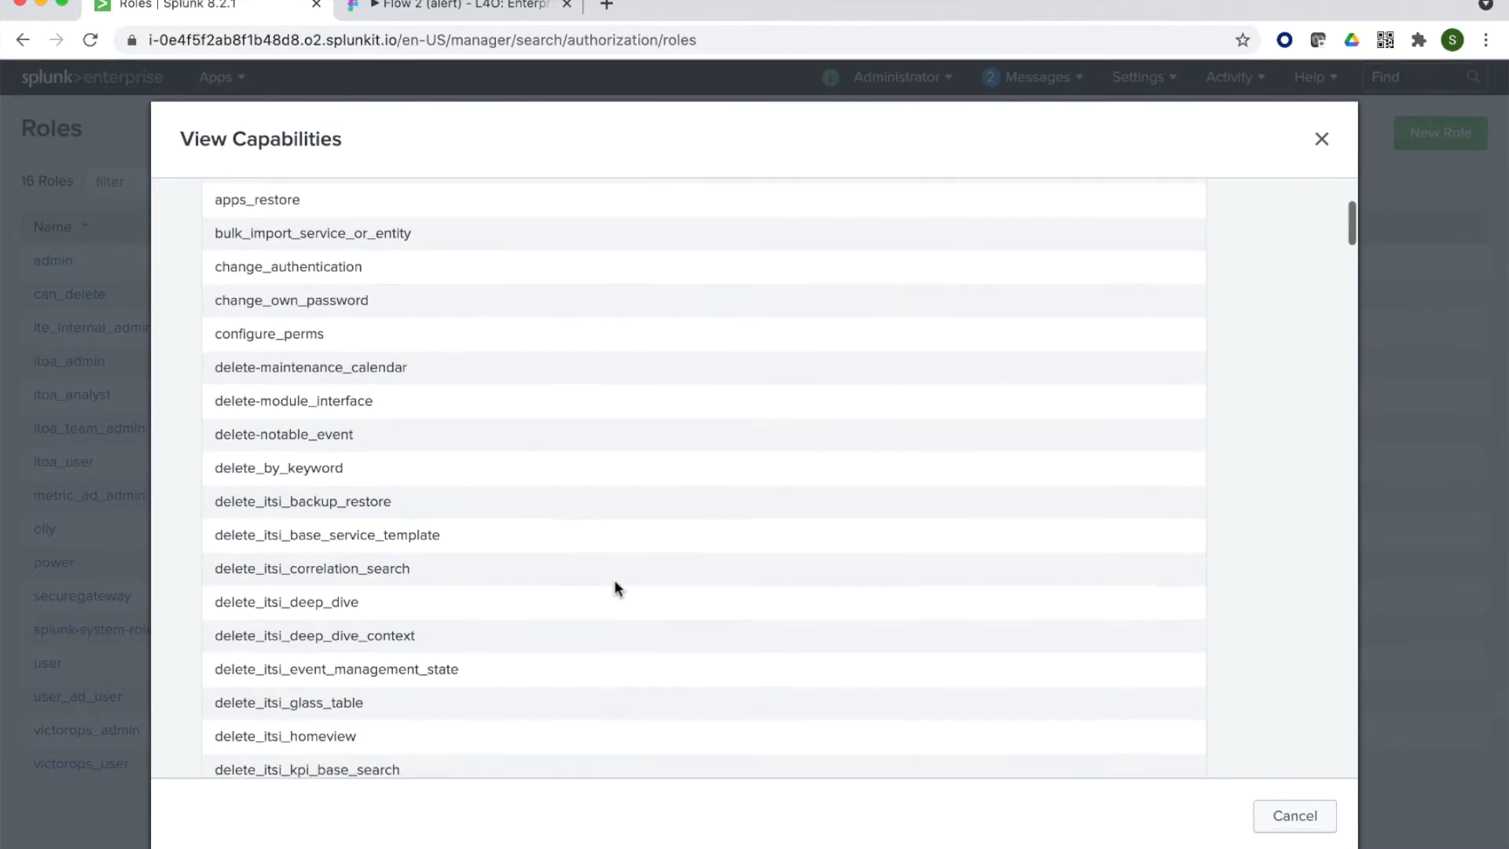
scroll(615, 581, "down", 20)
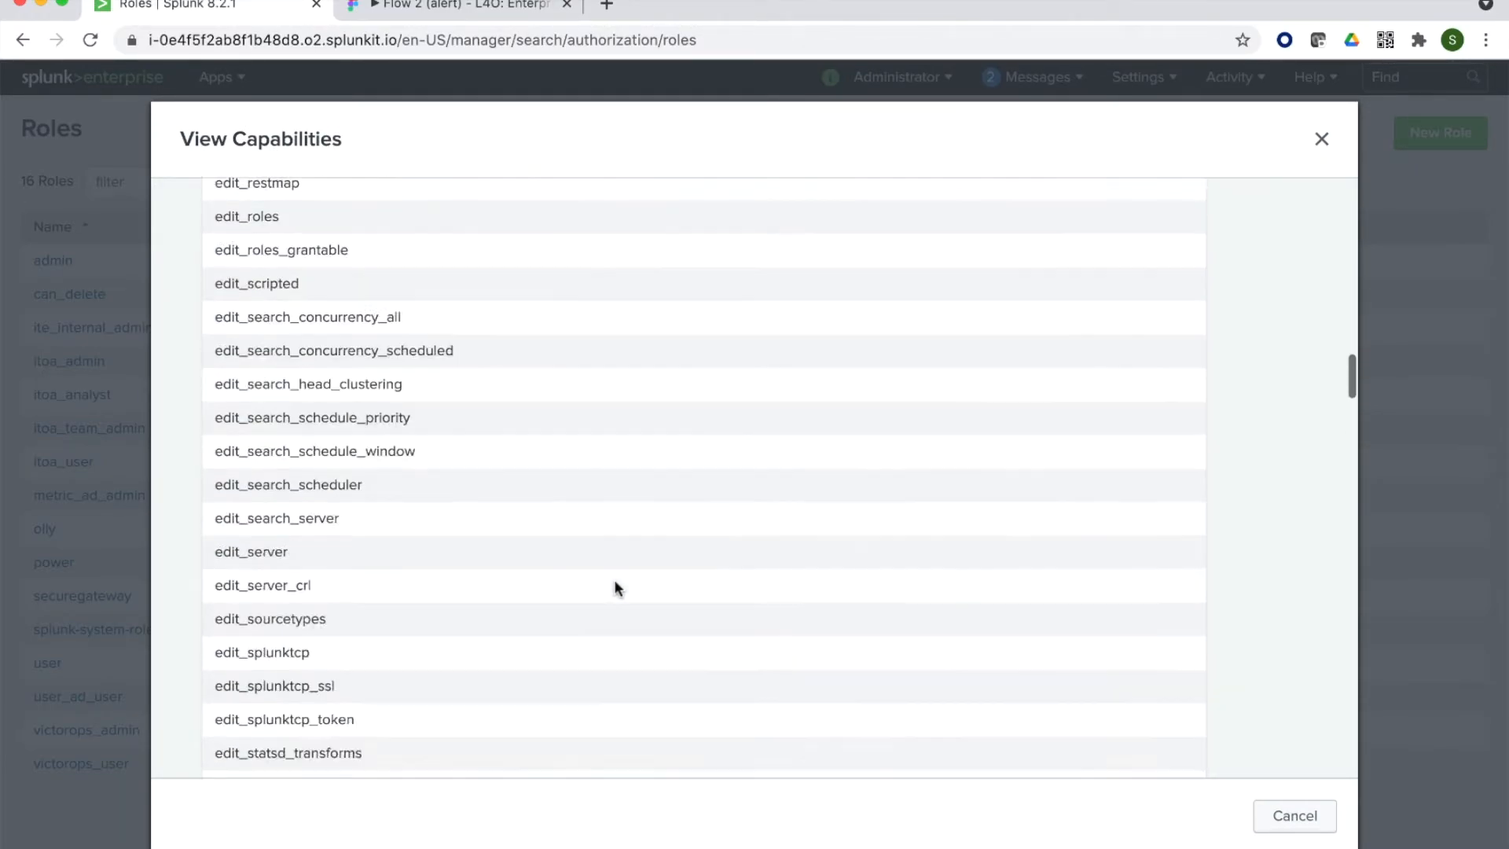
scroll(615, 585, "down", 1)
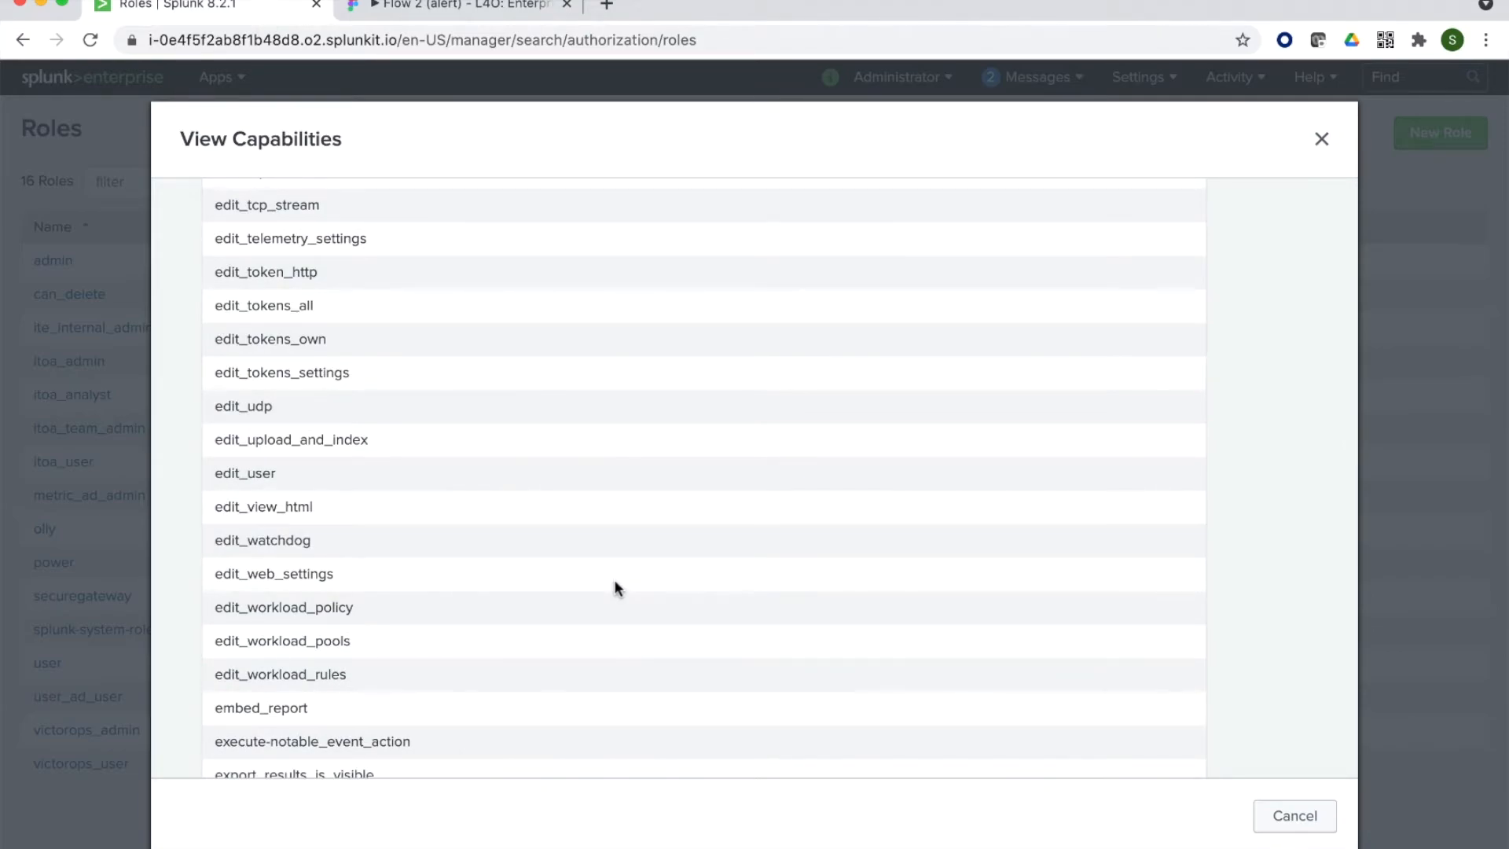
scroll(614, 581, "down", 20)
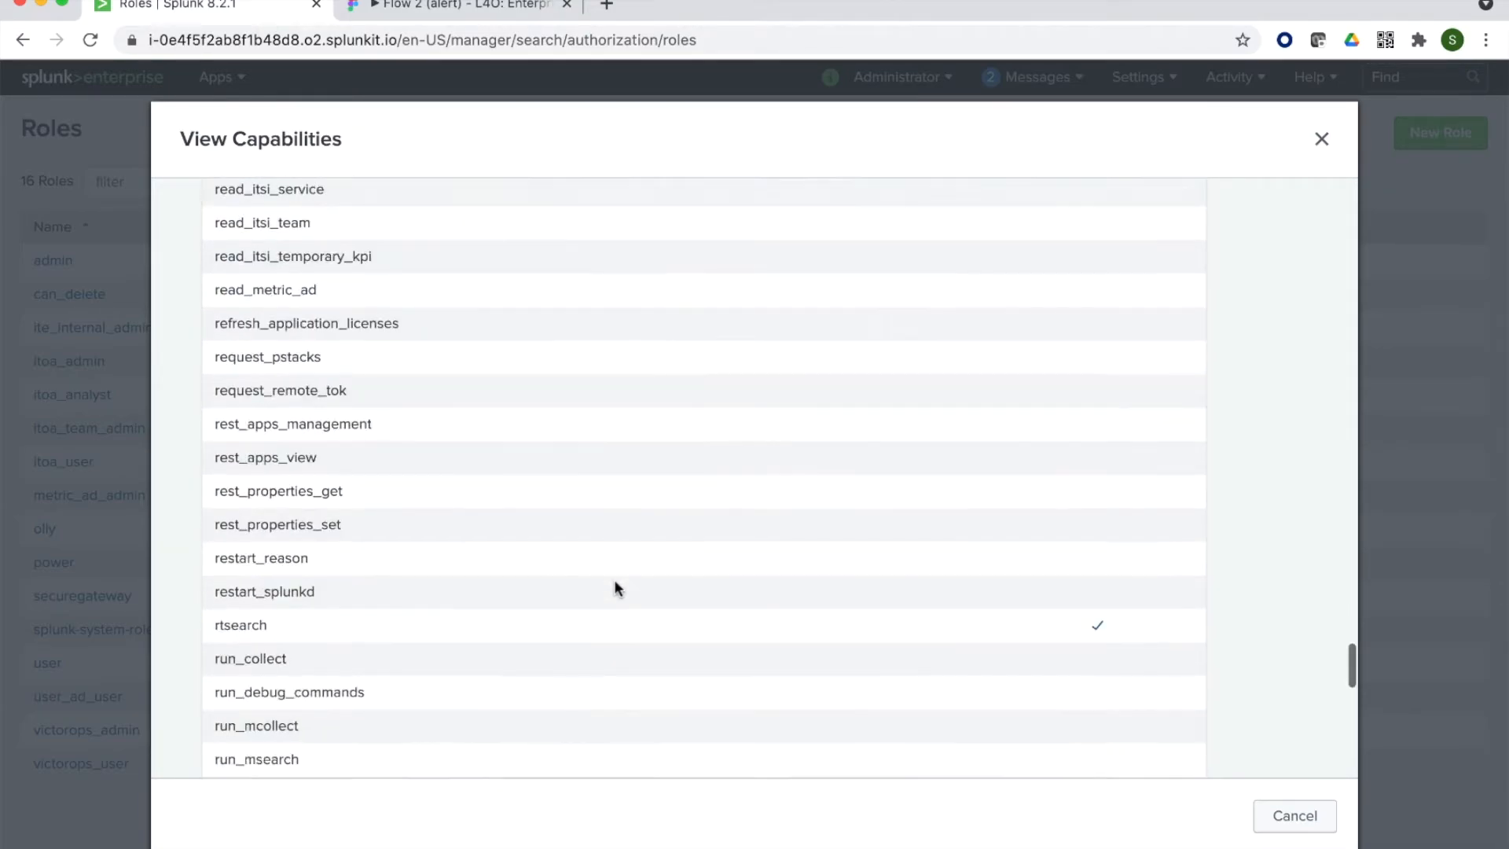
scroll(614, 583, "down", 5)
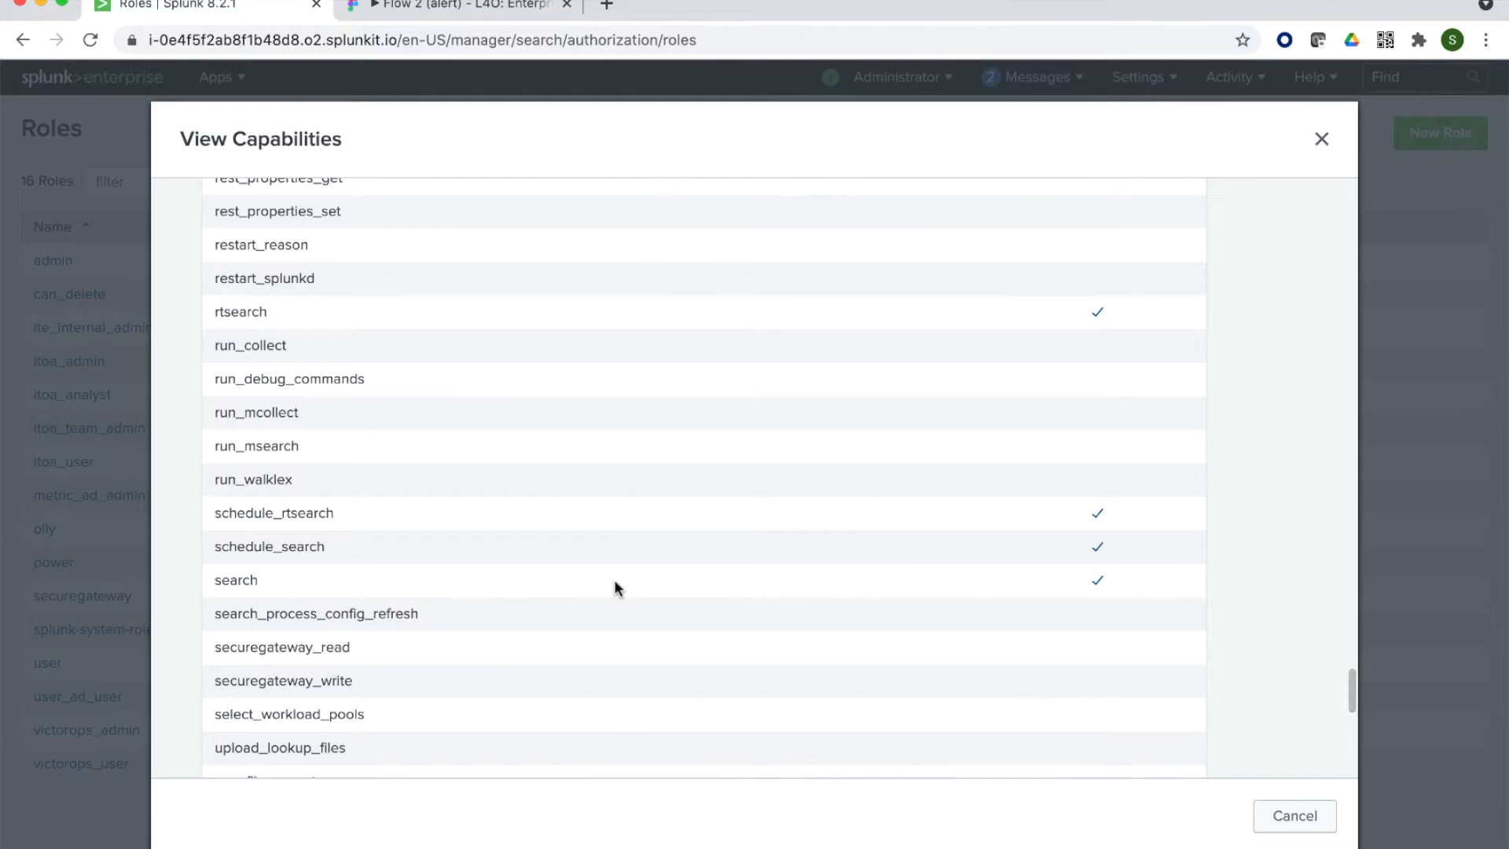
scroll(614, 583, "up", 20)
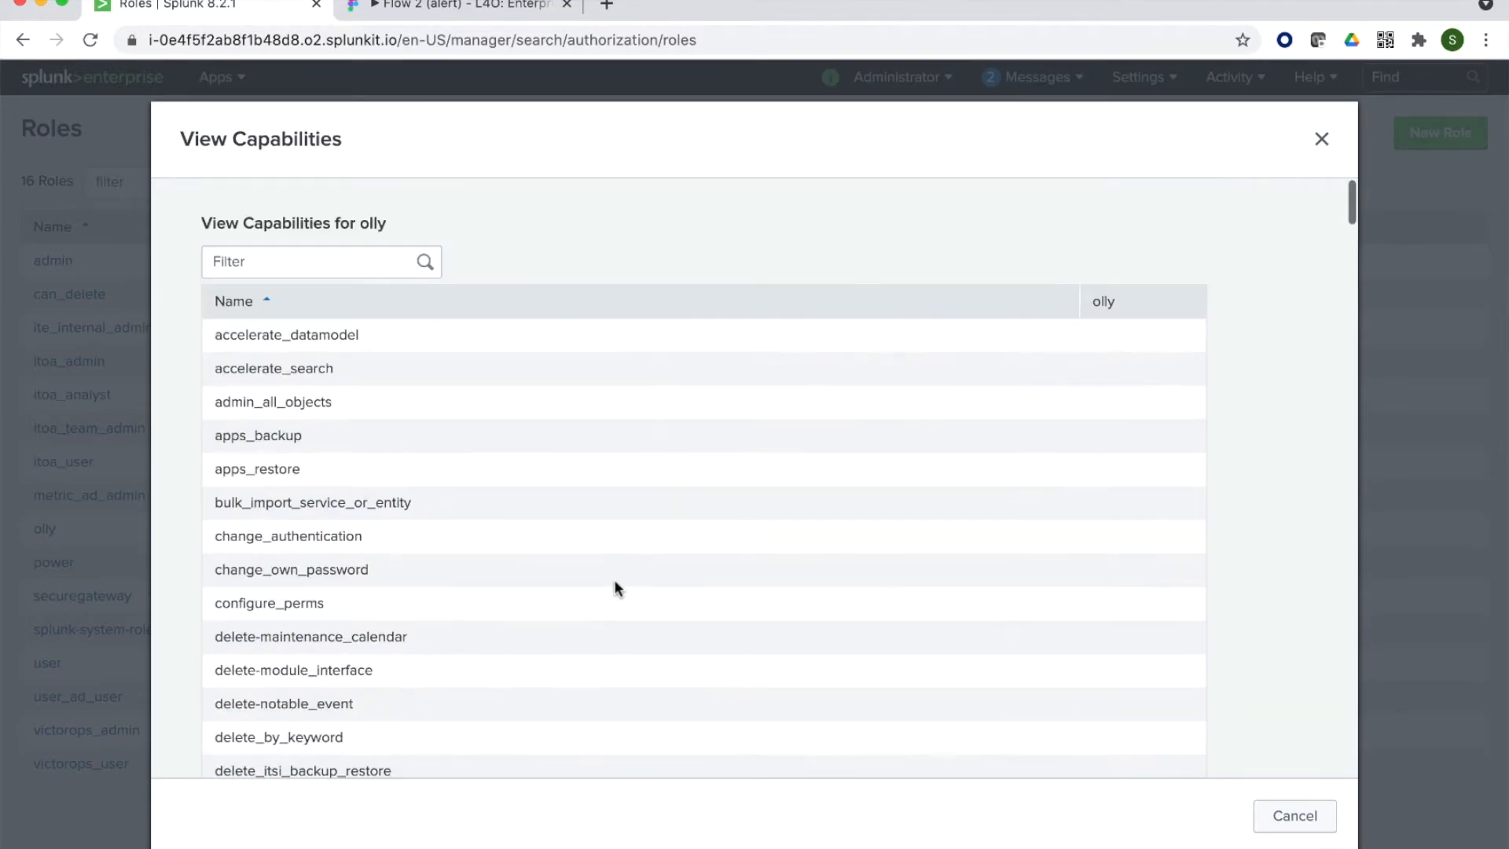
left_click(1295, 815)
View the index inheritance of the olly role and close it without selecting an index.
left_click(401, 530)
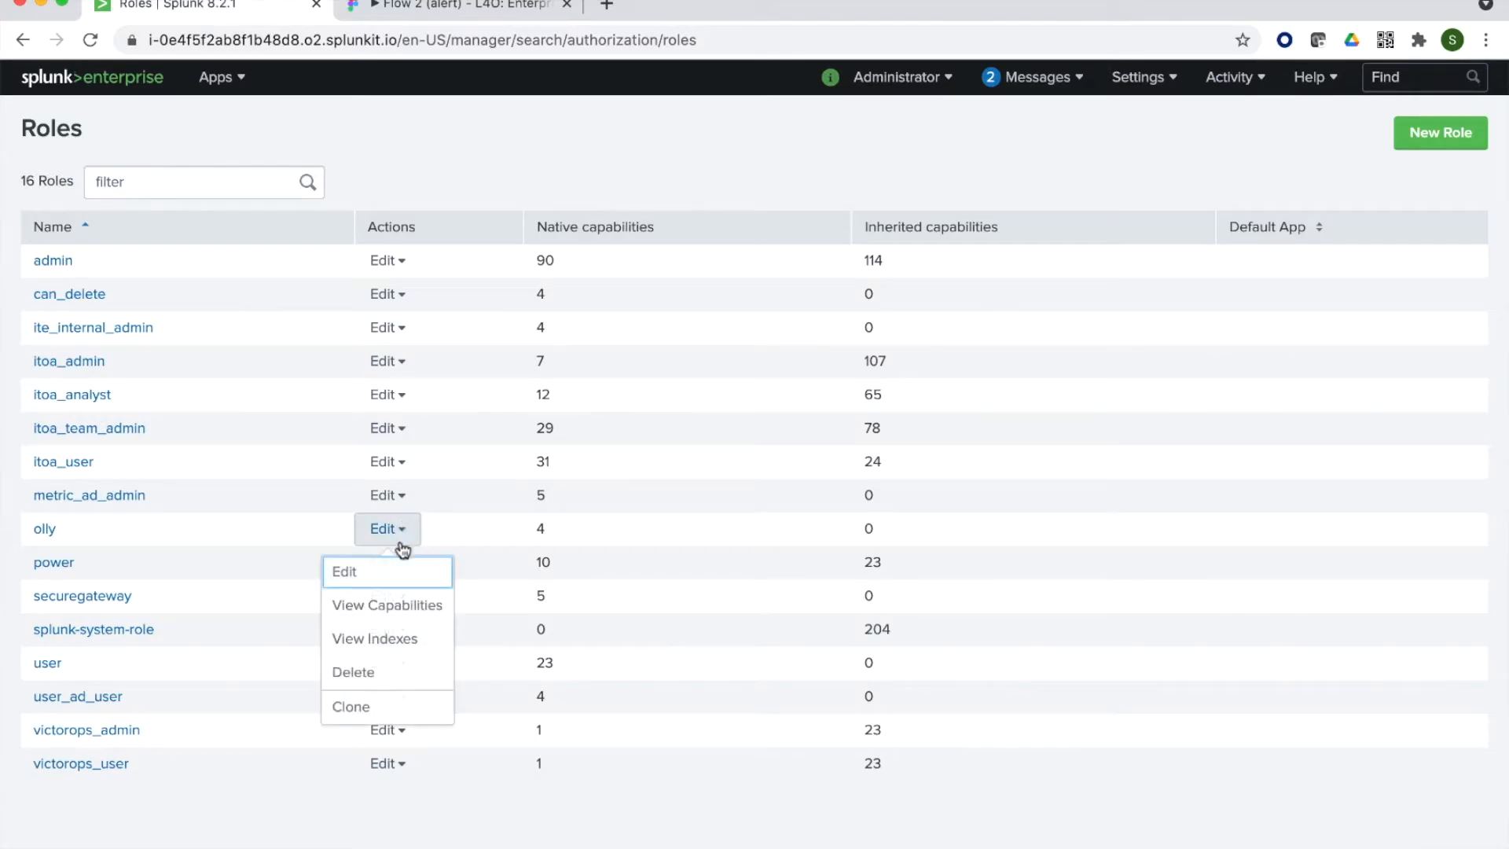
left_click(398, 638)
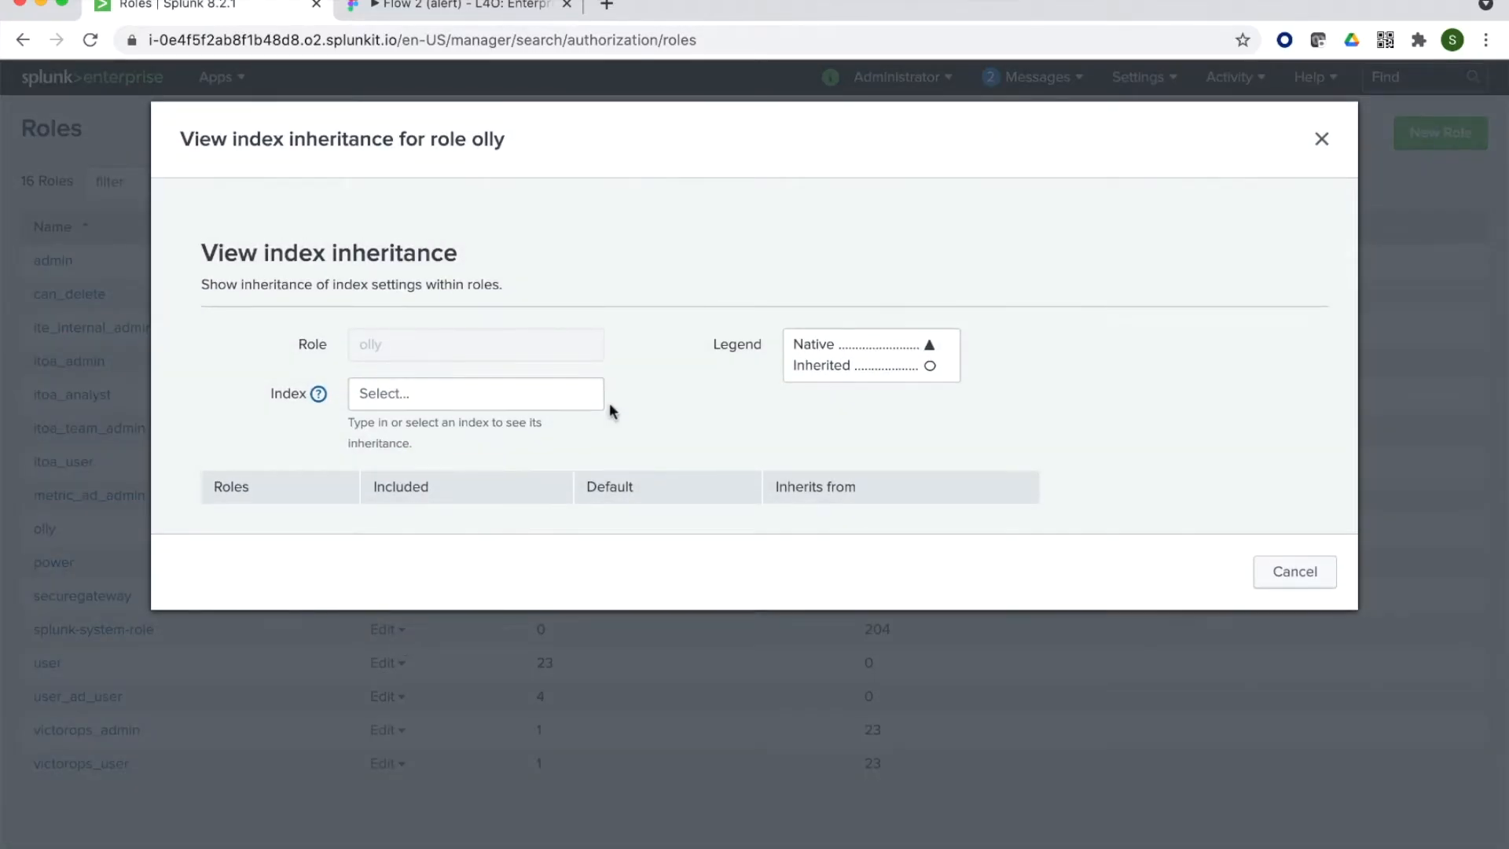
left_click(1296, 567)
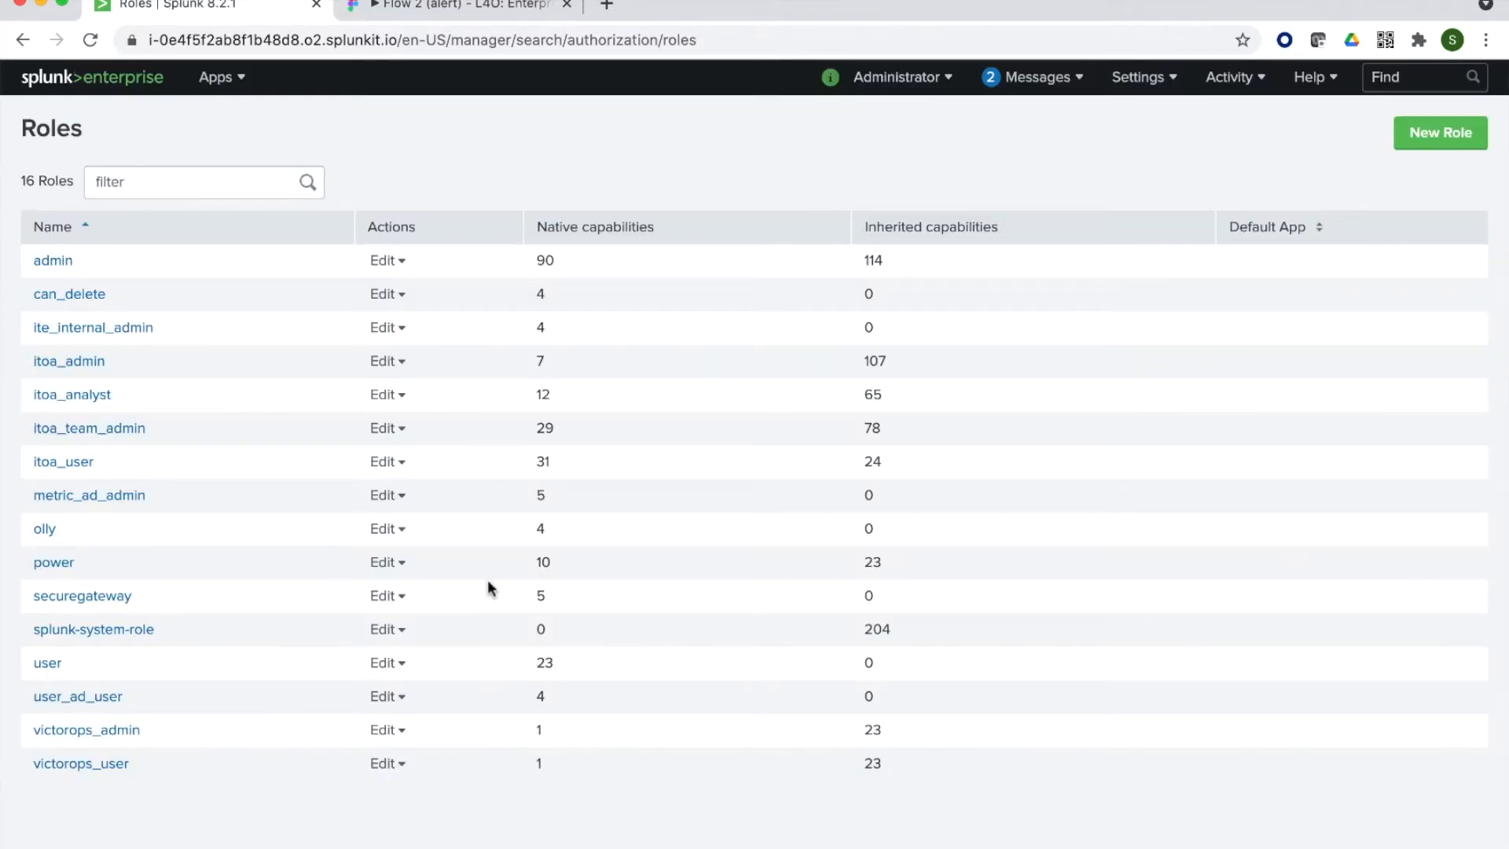
Examine the olly role's included indexes and search restrictions in its edit settings, leaving without saving.
left_click(393, 528)
left_click(400, 569)
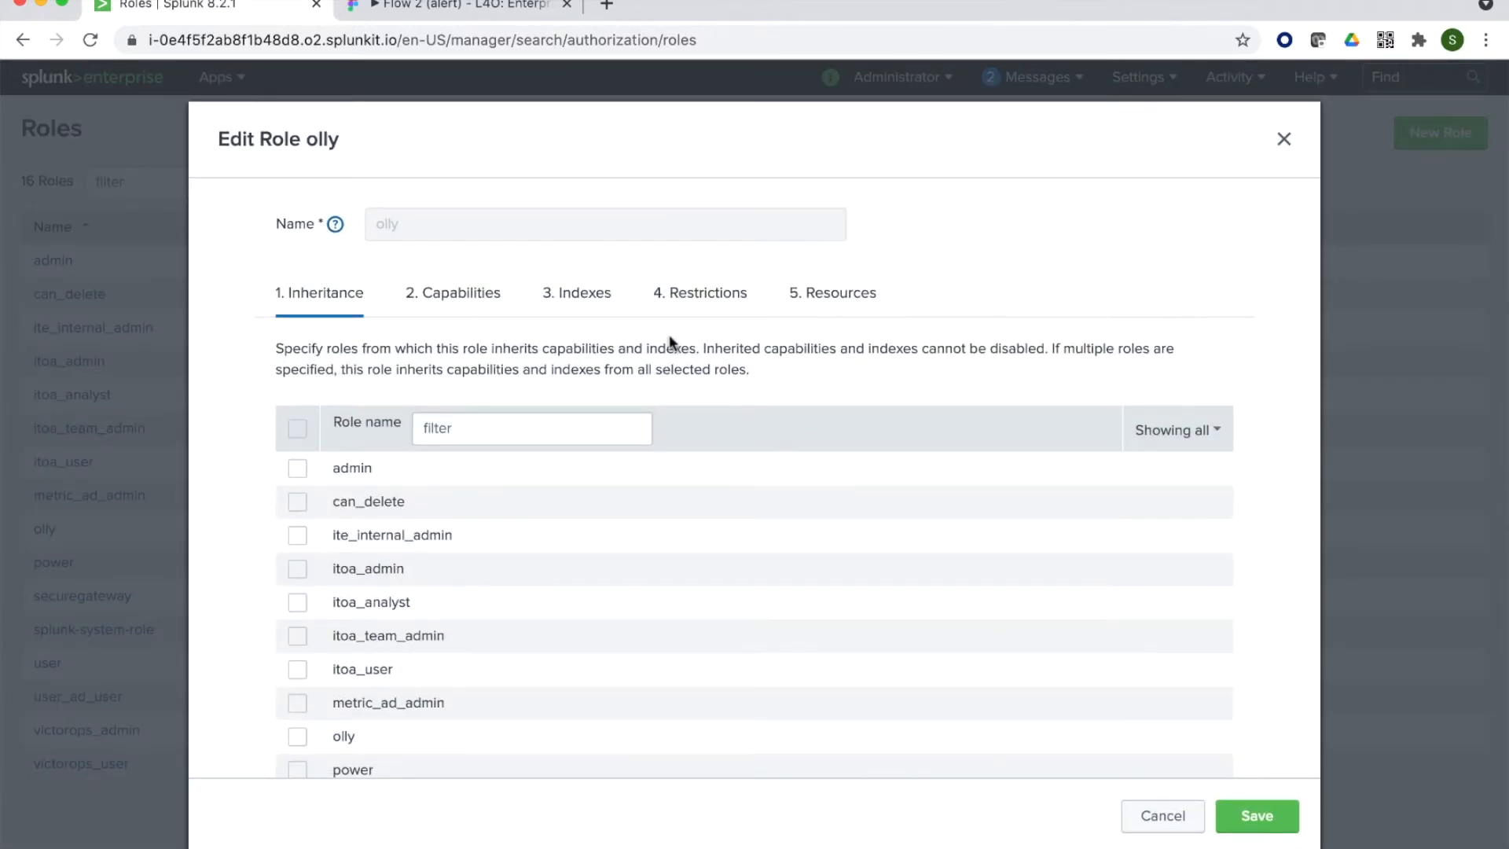
left_click(595, 301)
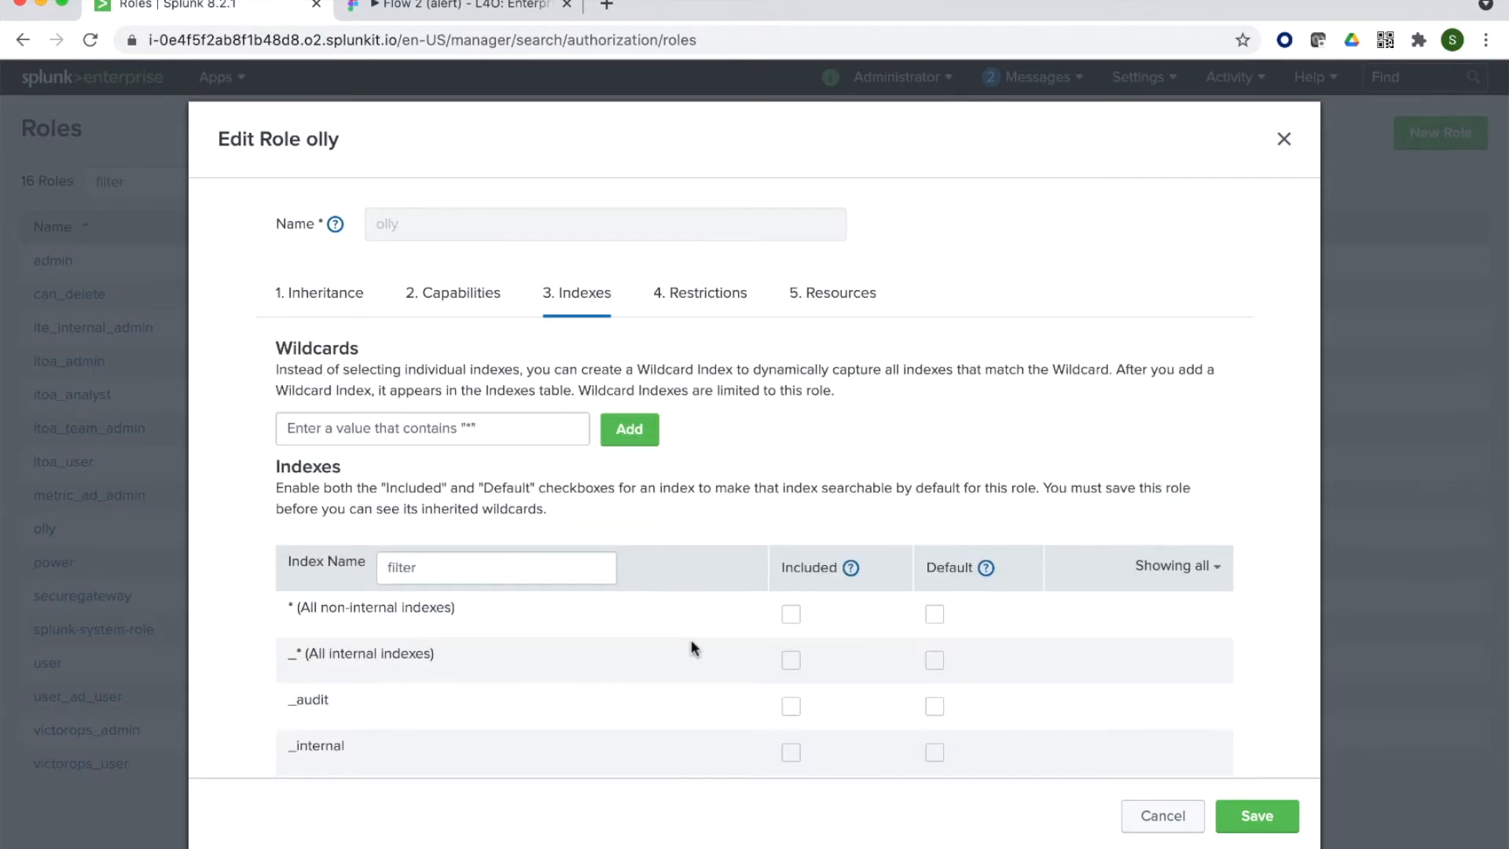
scroll(691, 640, "down", 4)
scroll(691, 640, "down", 1)
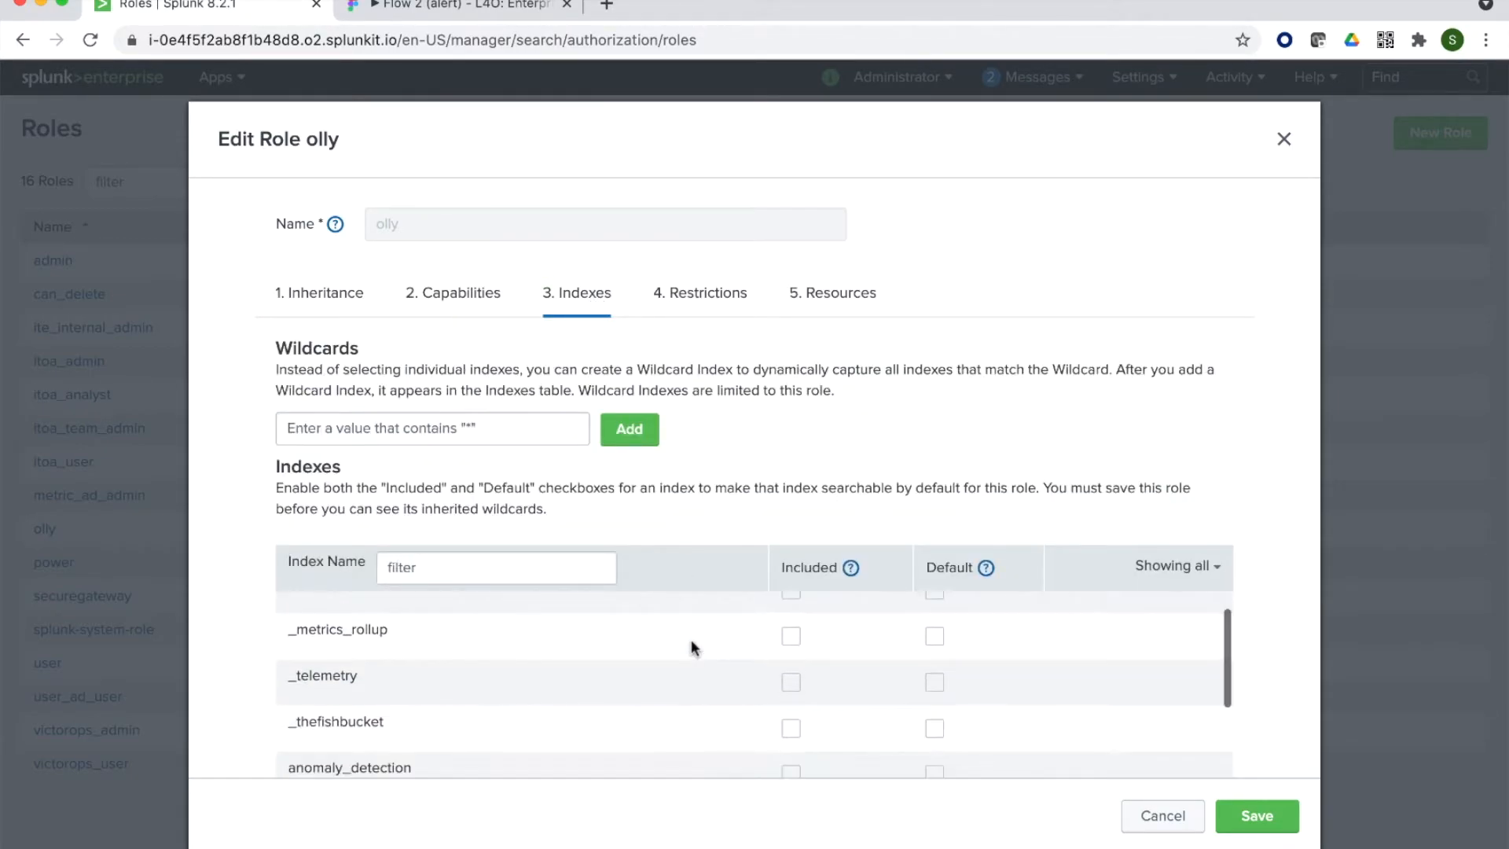
scroll(691, 639, "down", 4)
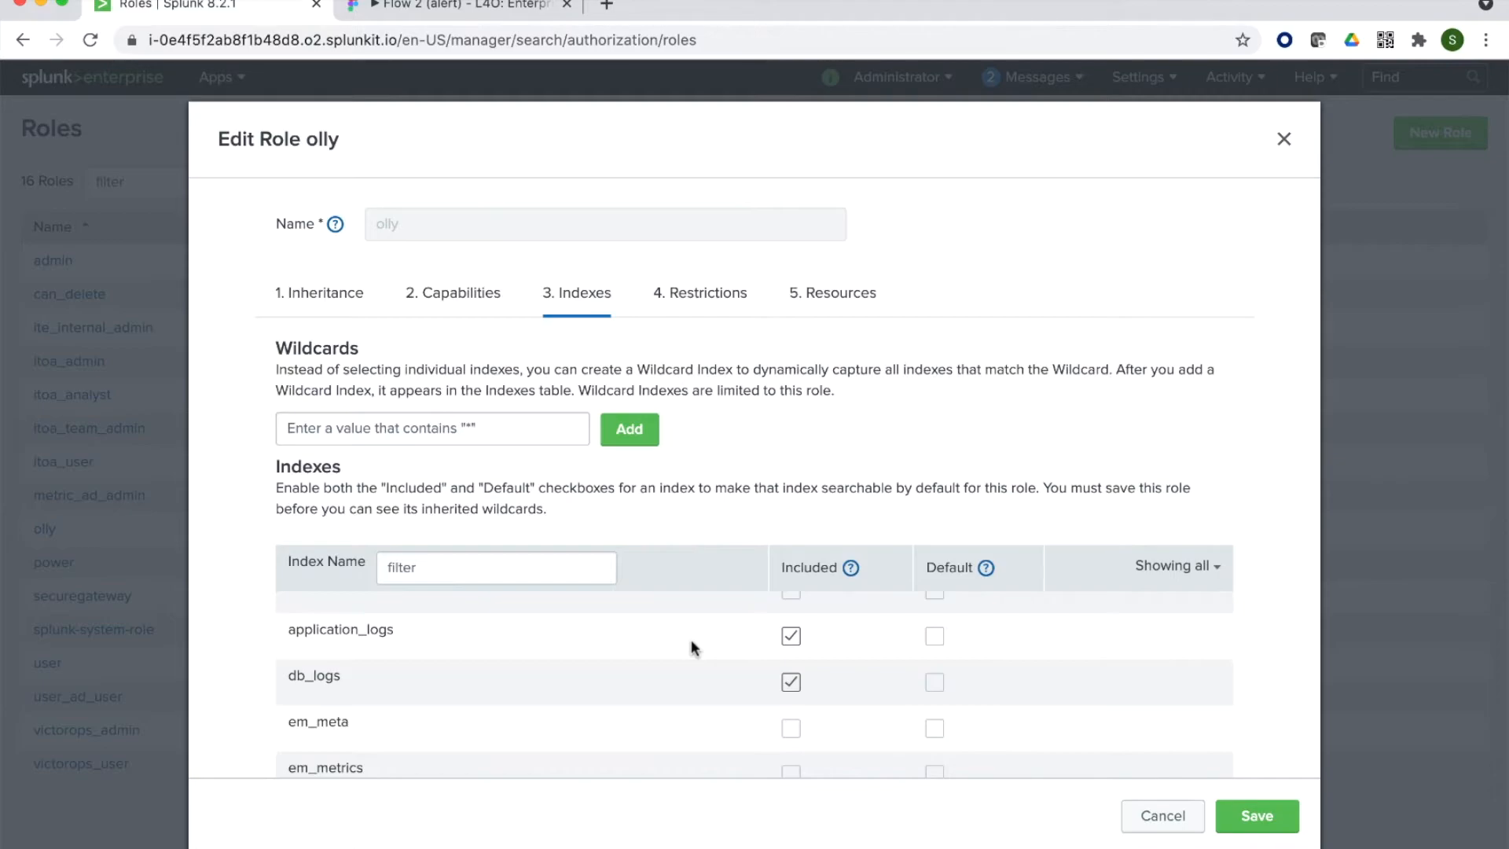
left_click(693, 293)
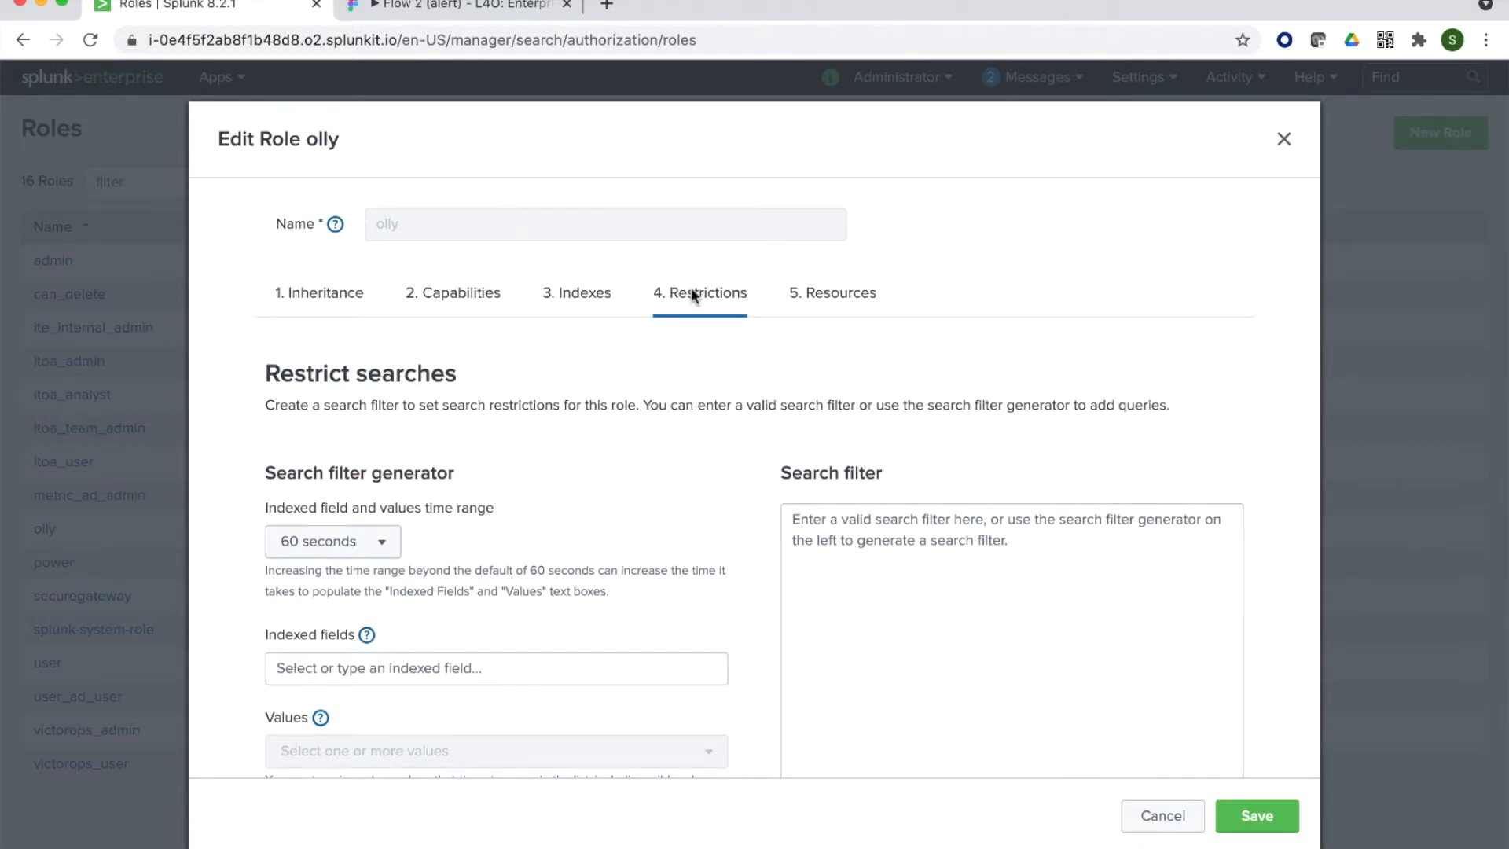
left_click(1151, 822)
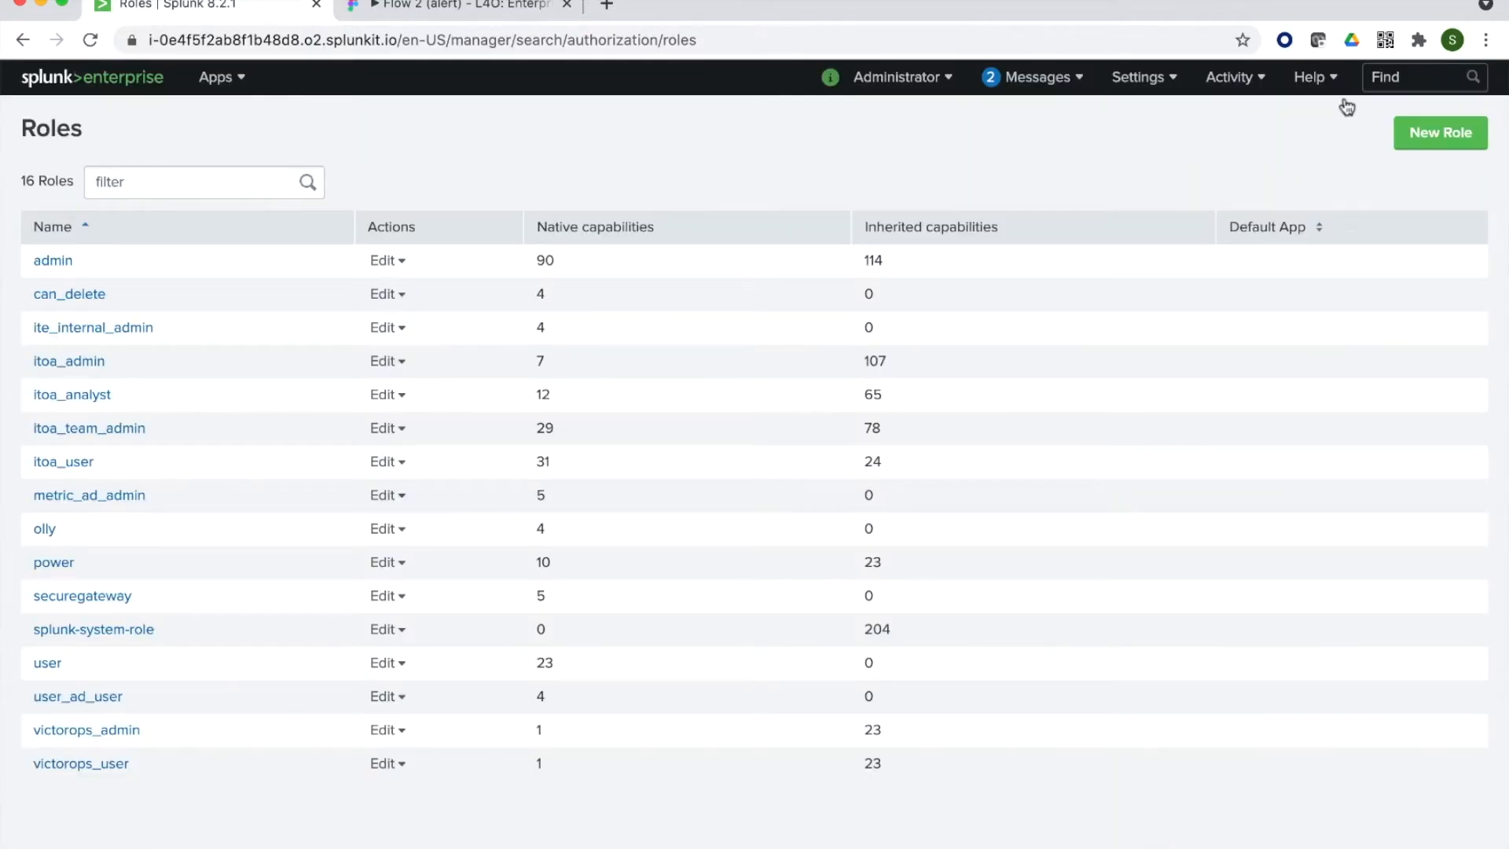
Open the Users management page in Splunk Enterprise.
left_click(1141, 78)
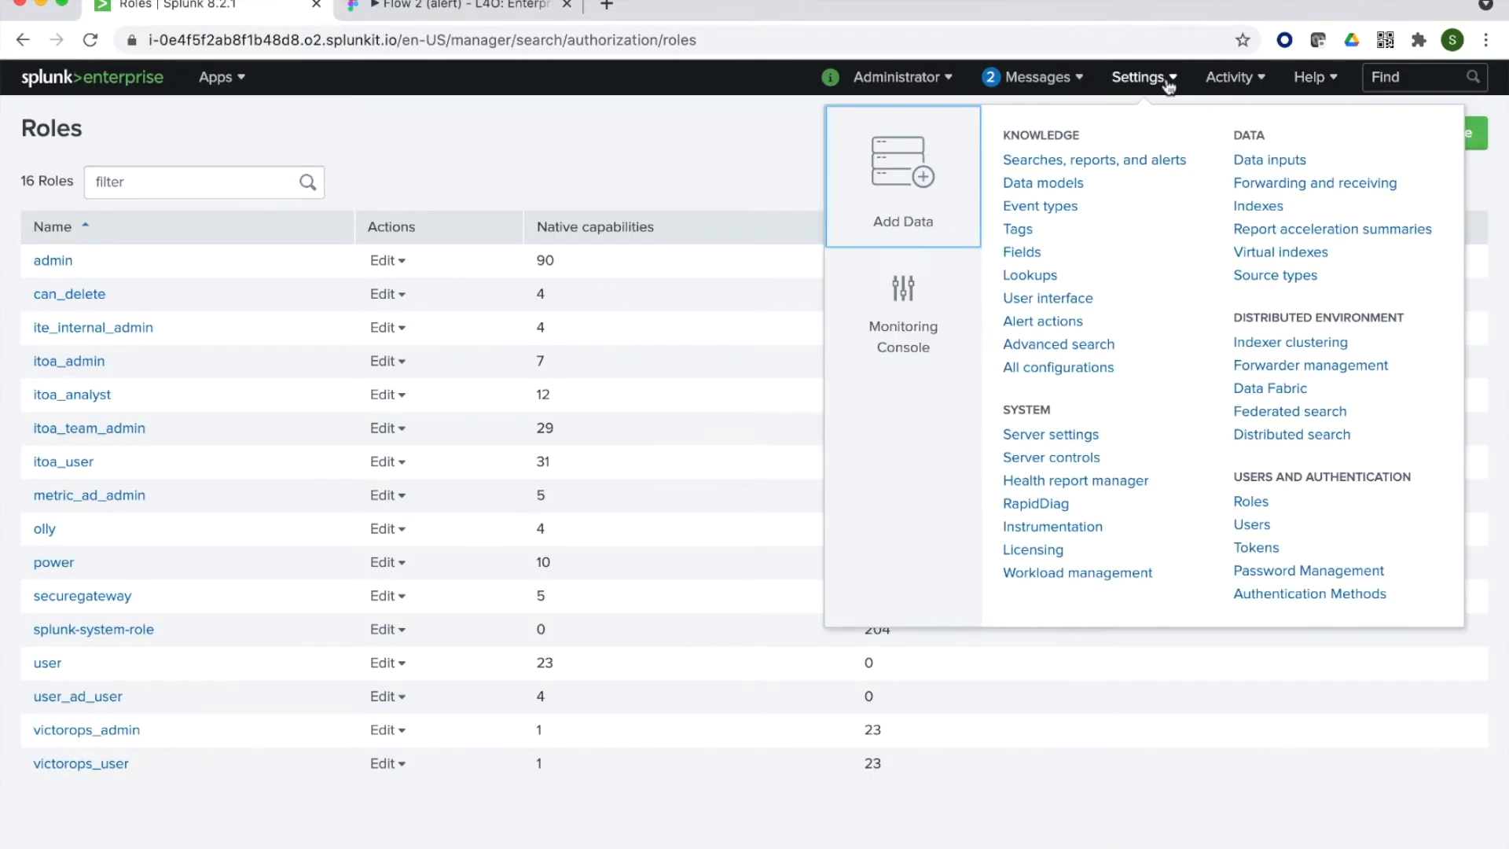
left_click(1243, 524)
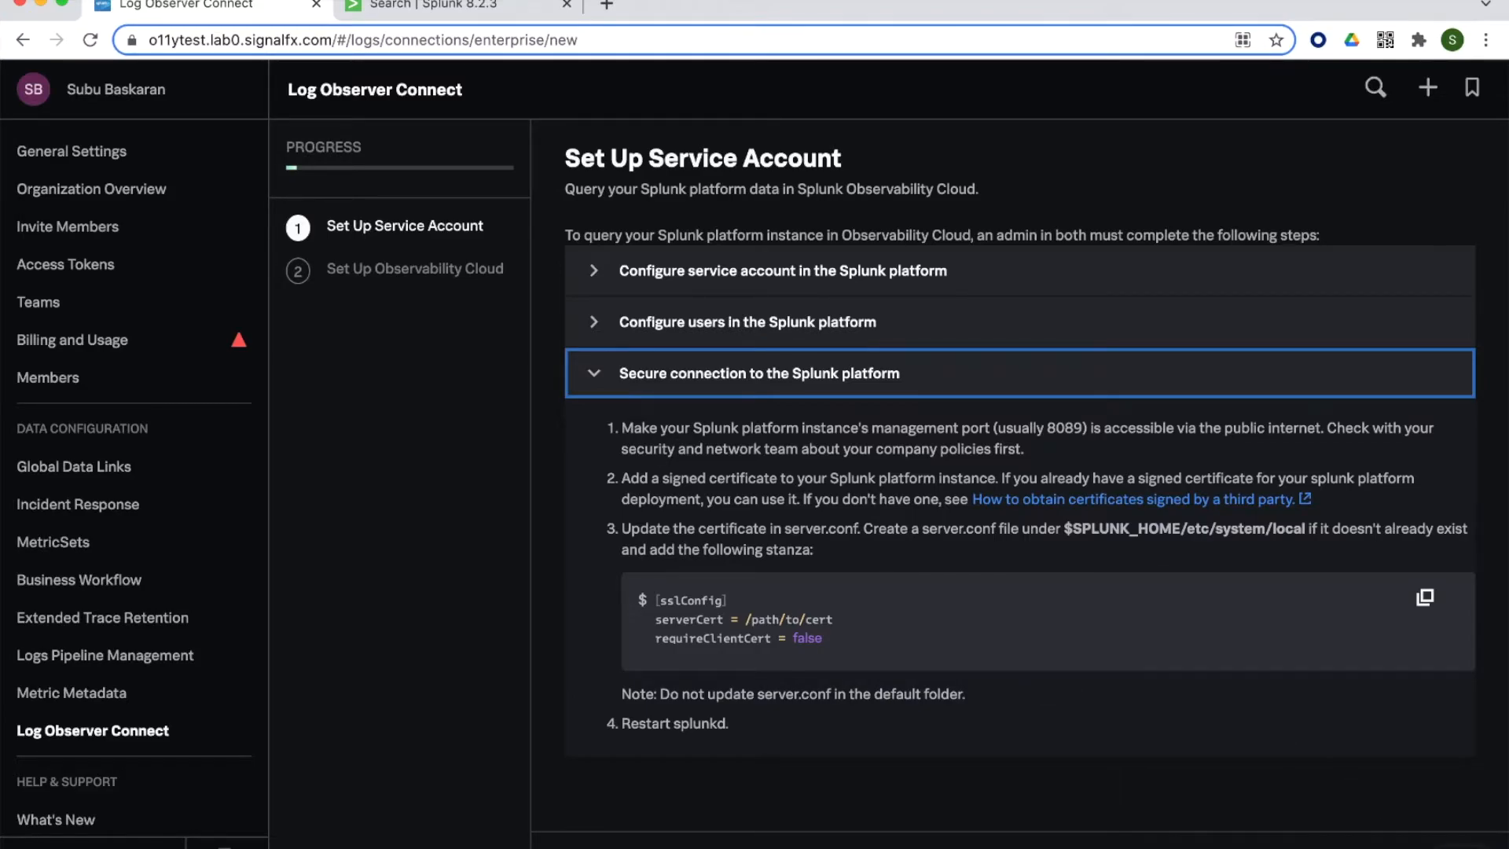
Proceed past the Set Up Service Account stage of the new Log Observer Connect connection.
left_click(1459, 846)
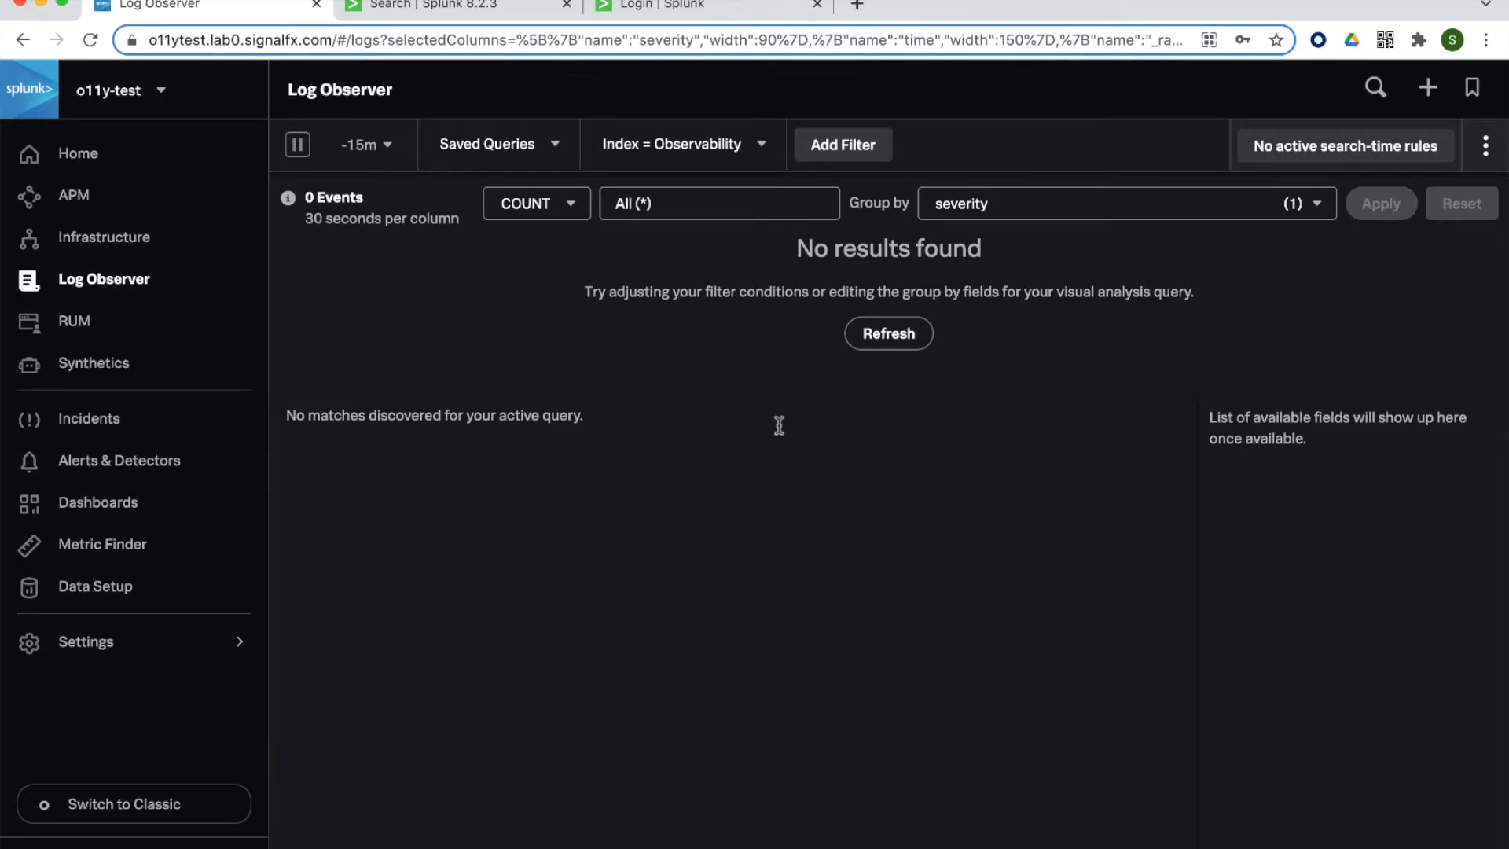
Choose the hipster-shop connection as the index source to query in Log Observer.
left_click(760, 153)
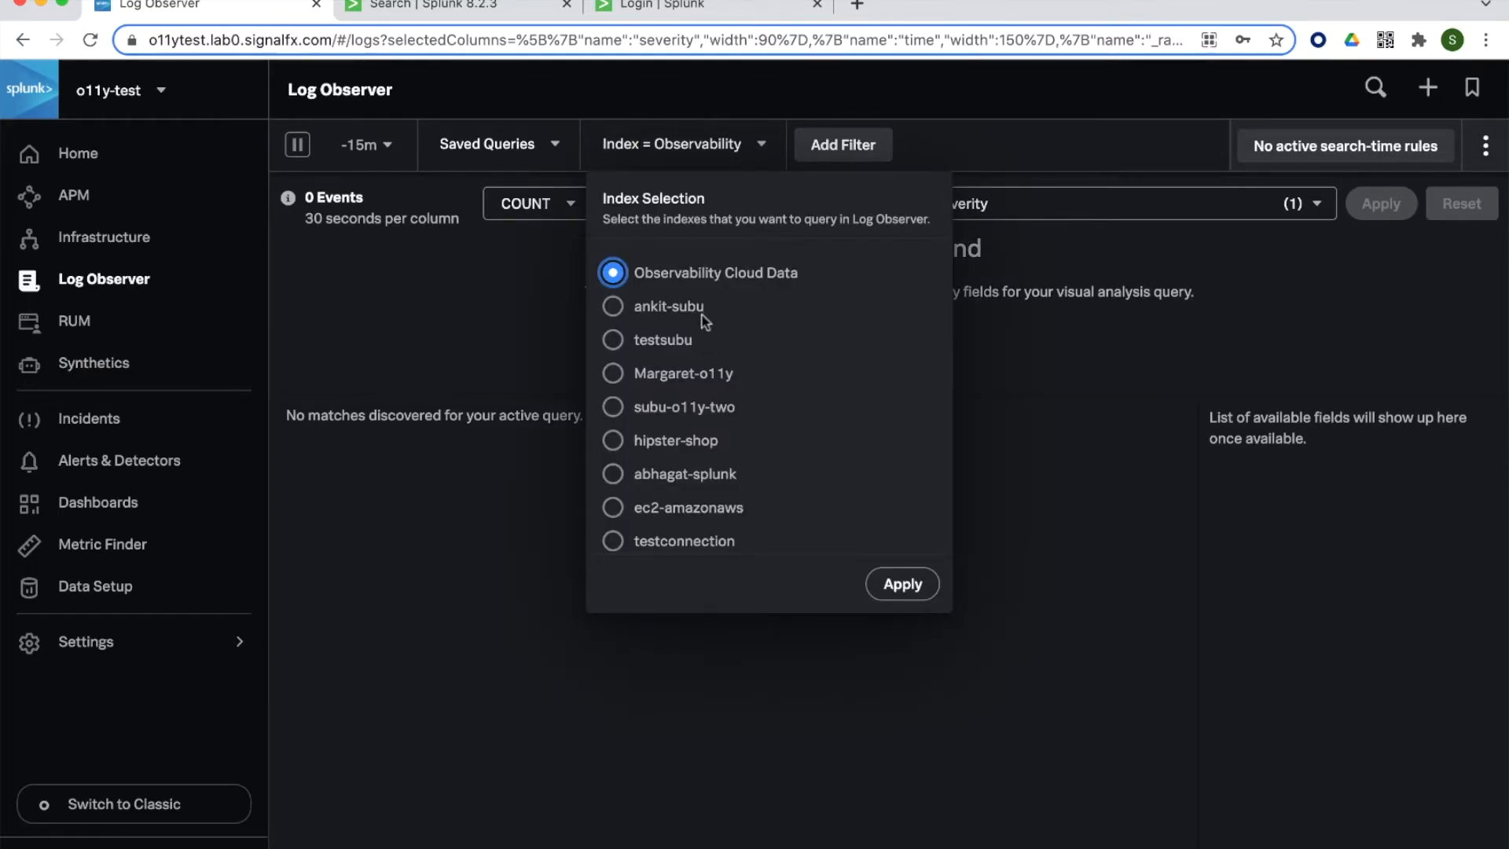
scroll(697, 399, "down", 1)
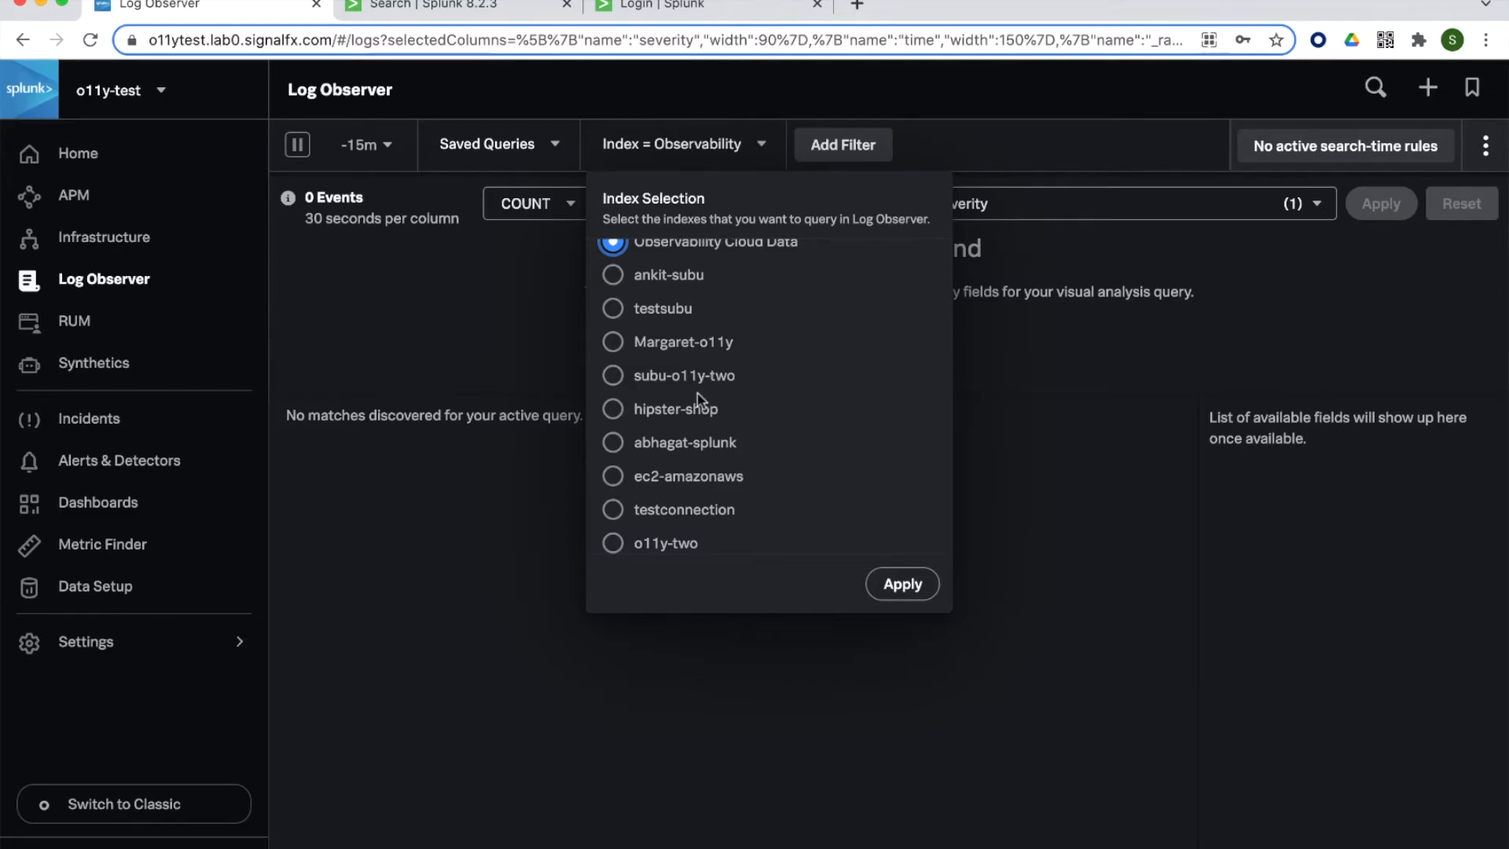
scroll(697, 399, "up", 1)
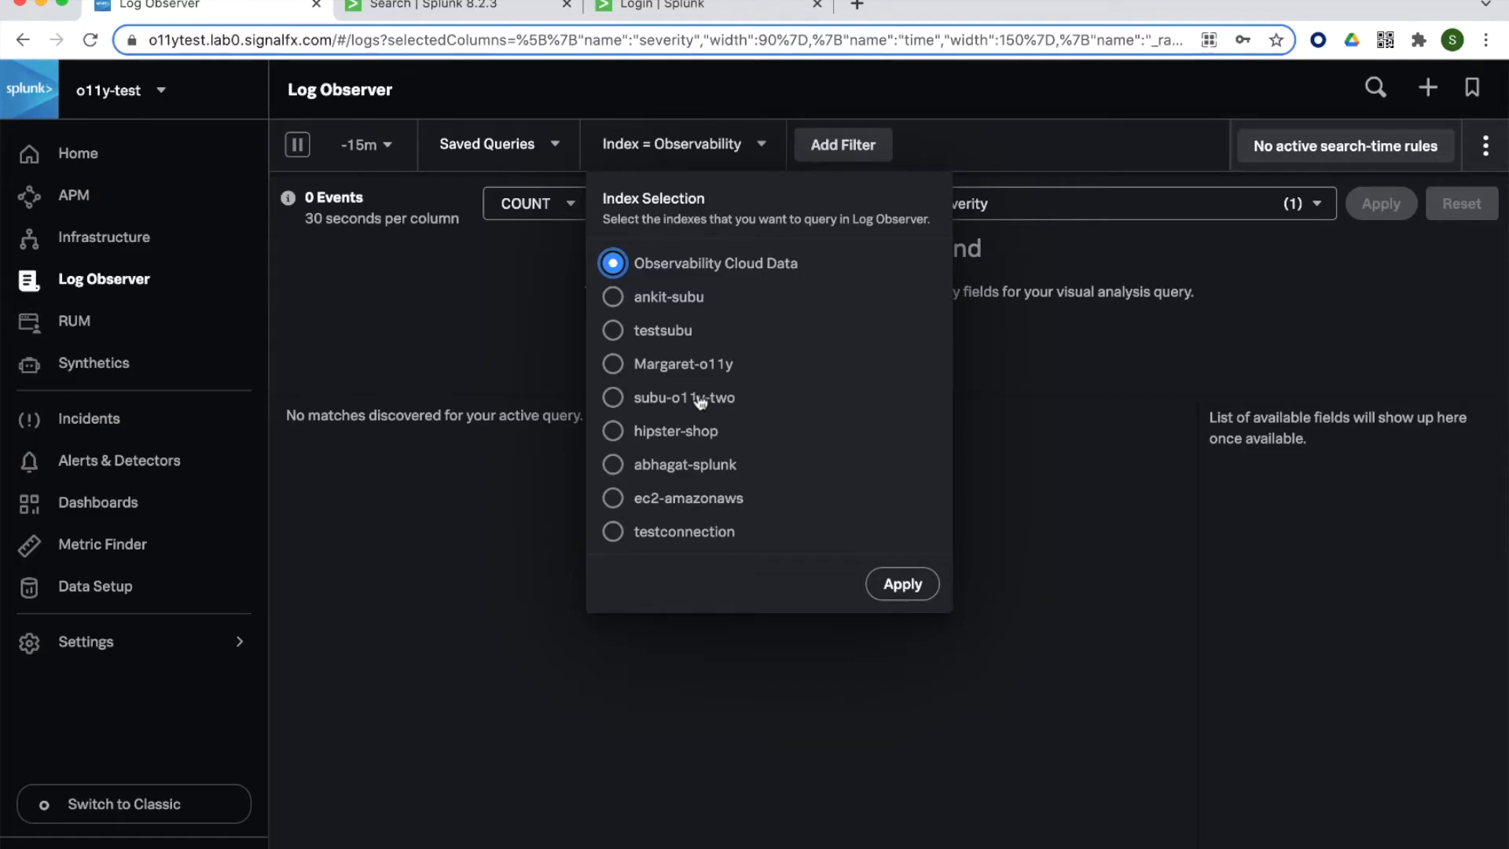
scroll(699, 401, "down", 1)
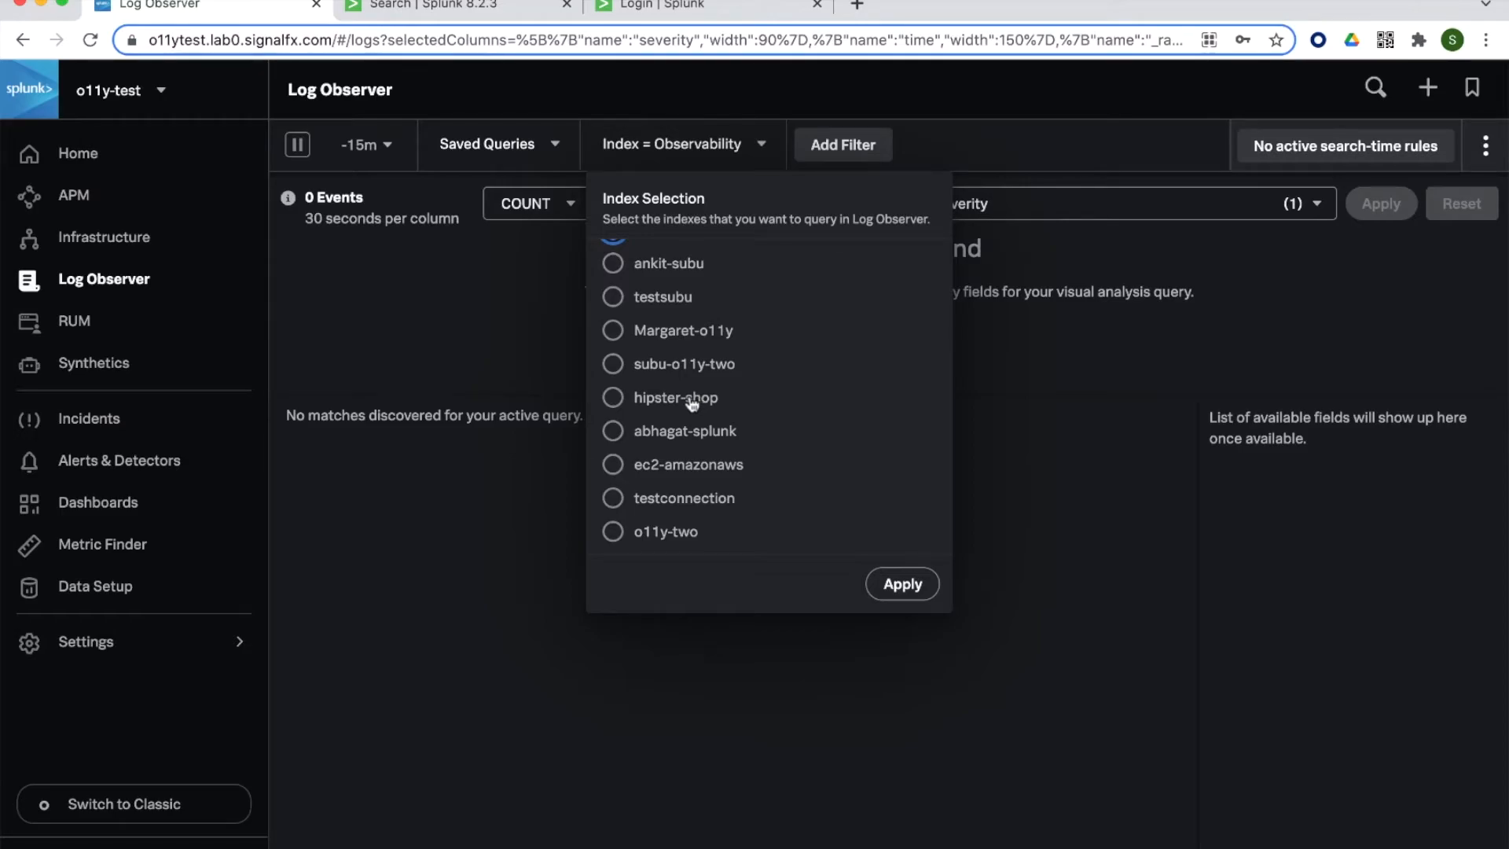
left_click(692, 404)
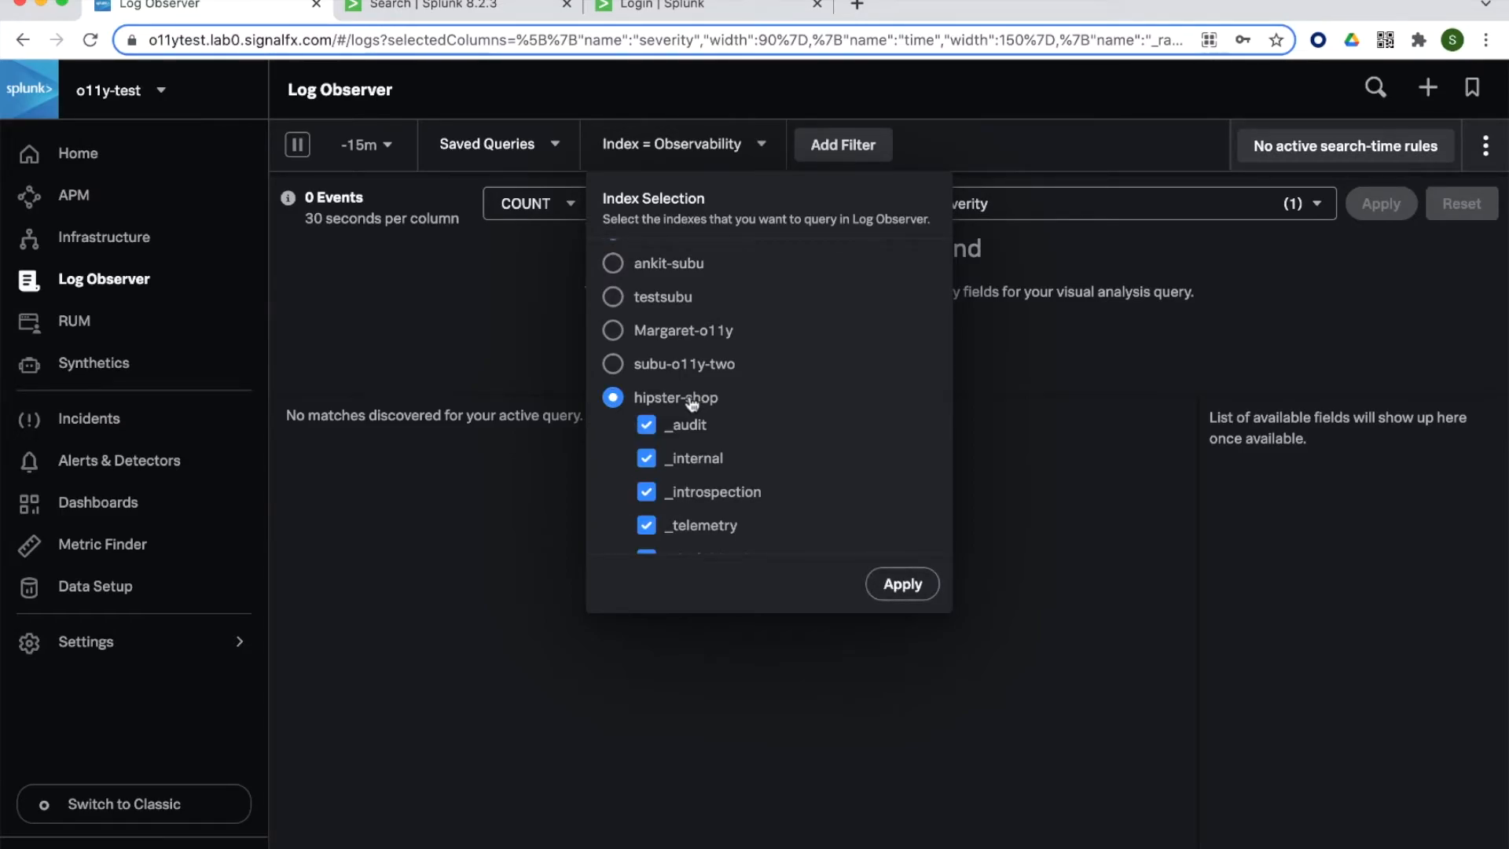
Deselect the _audit, _internal, _introspection, _telemetry and _thefishbucket indexes under the hipster-shop connection.
scroll(692, 403, "down", 1)
scroll(691, 402, "down", 1)
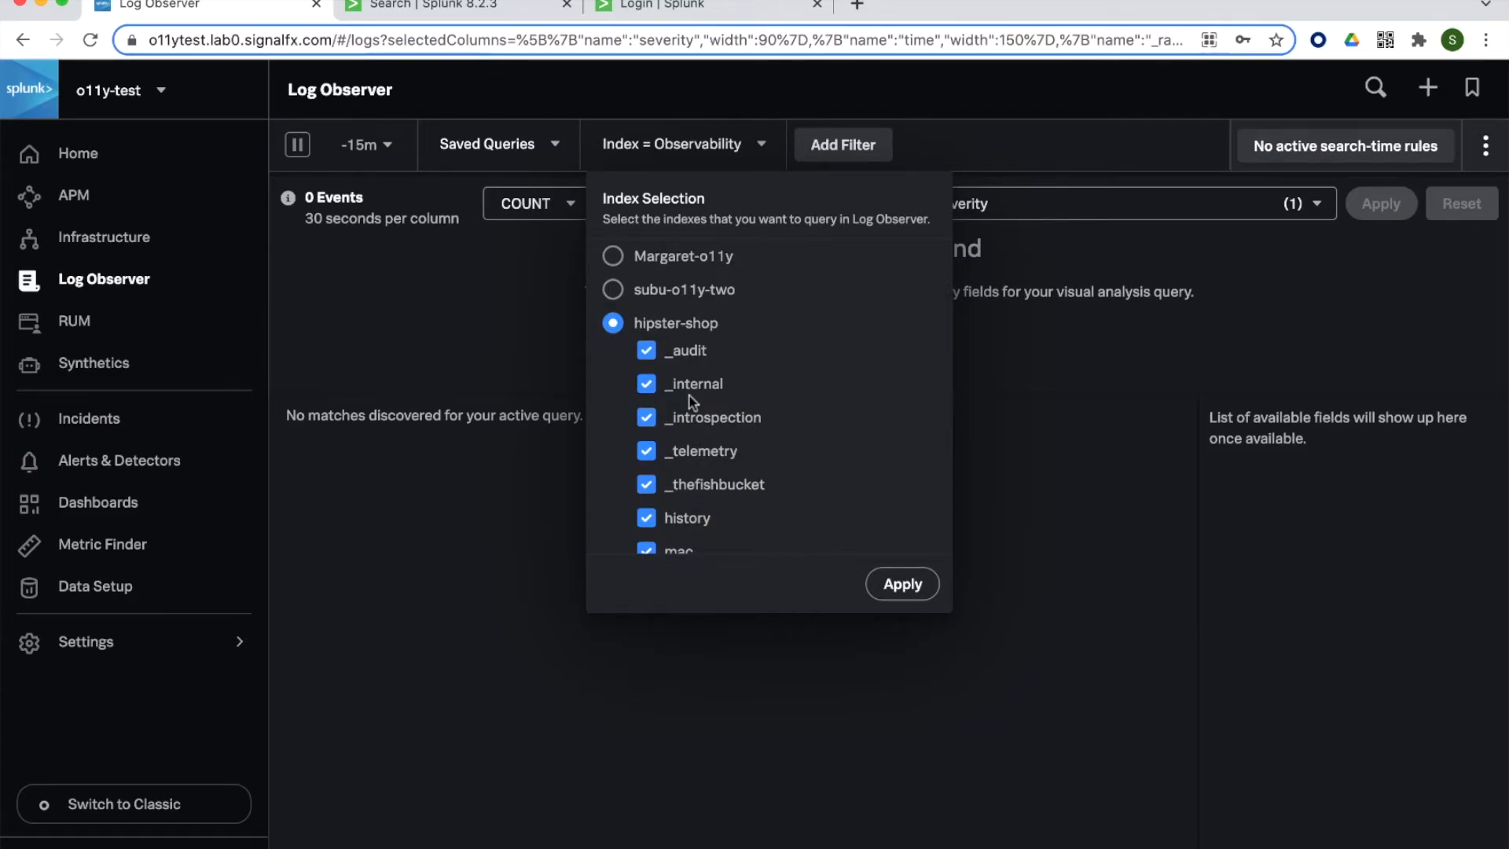
scroll(689, 394, "down", 1)
left_click(646, 338)
left_click(646, 371)
left_click(646, 404)
left_click(646, 438)
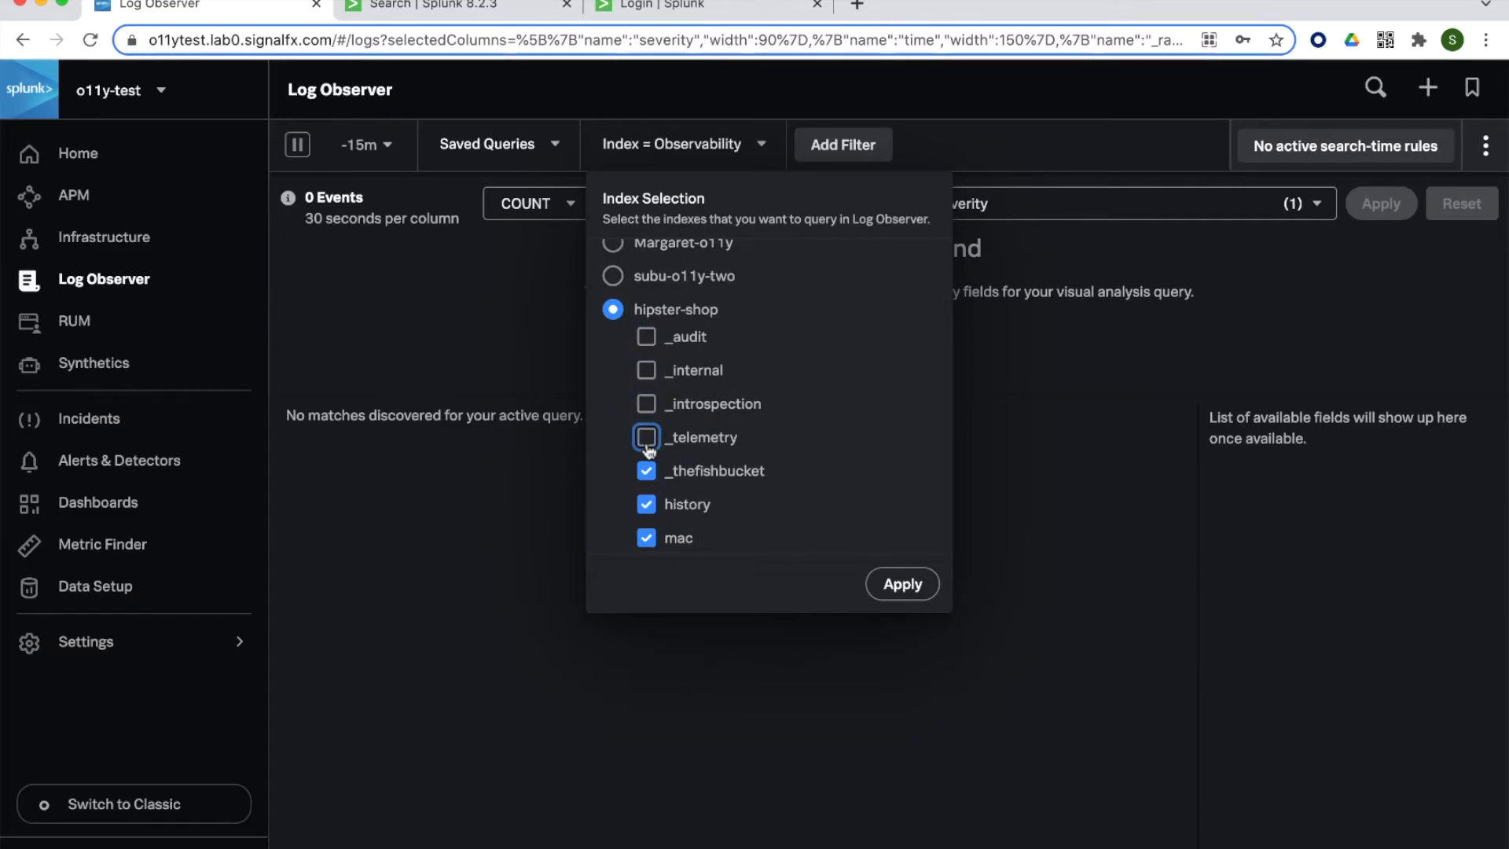
left_click(645, 472)
Deselect the history, main, splunklogger and summary indexes, and apply the index selection with only mac chosen.
scroll(646, 471, "down", 2)
left_click(646, 444)
left_click(645, 510)
scroll(646, 503, "down", 2)
left_click(646, 492)
left_click(646, 526)
scroll(647, 528, "down", 1)
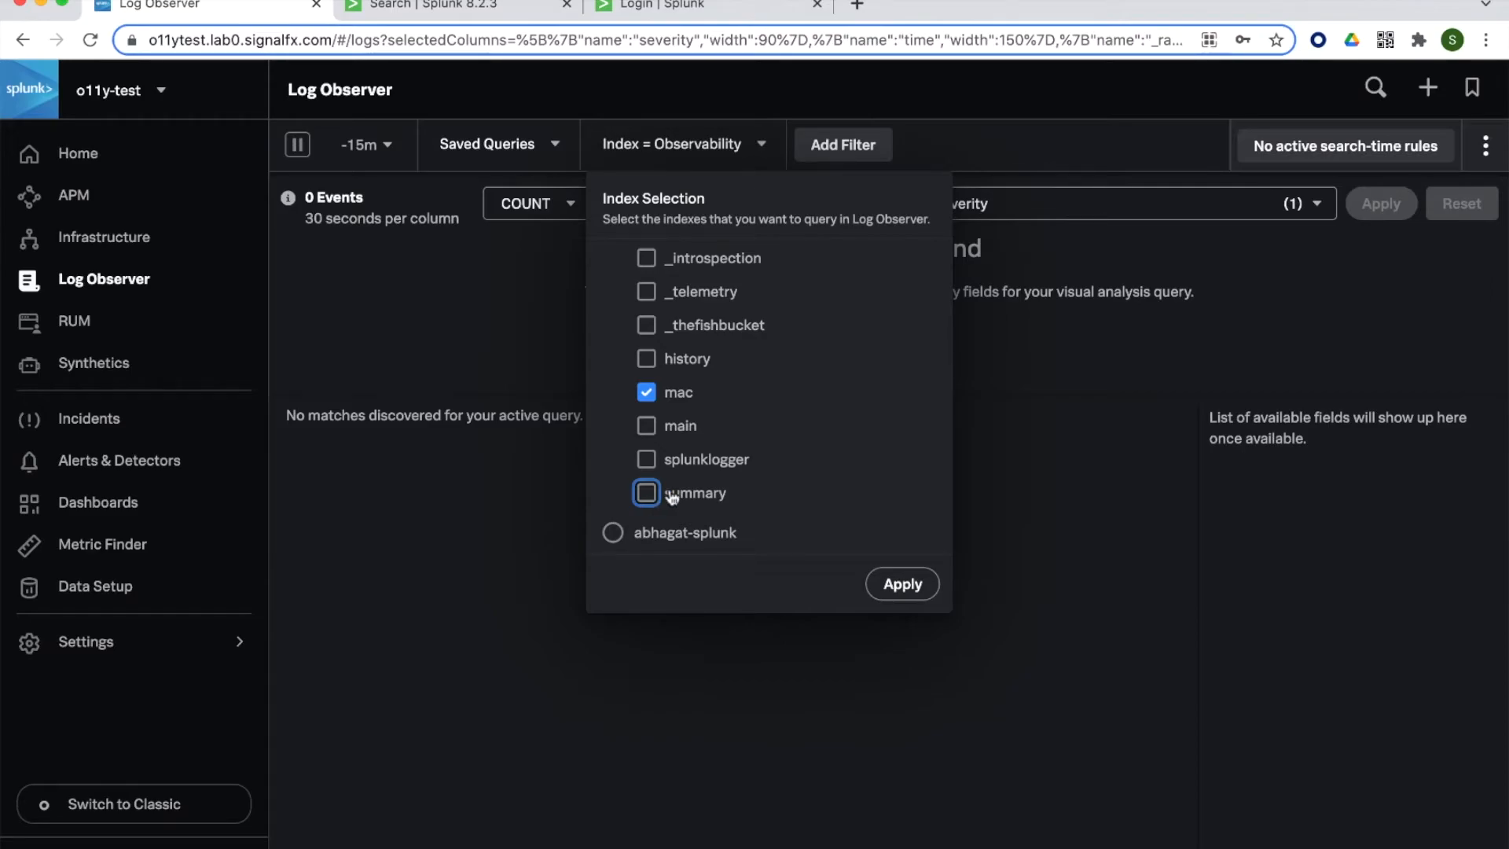
left_click(900, 590)
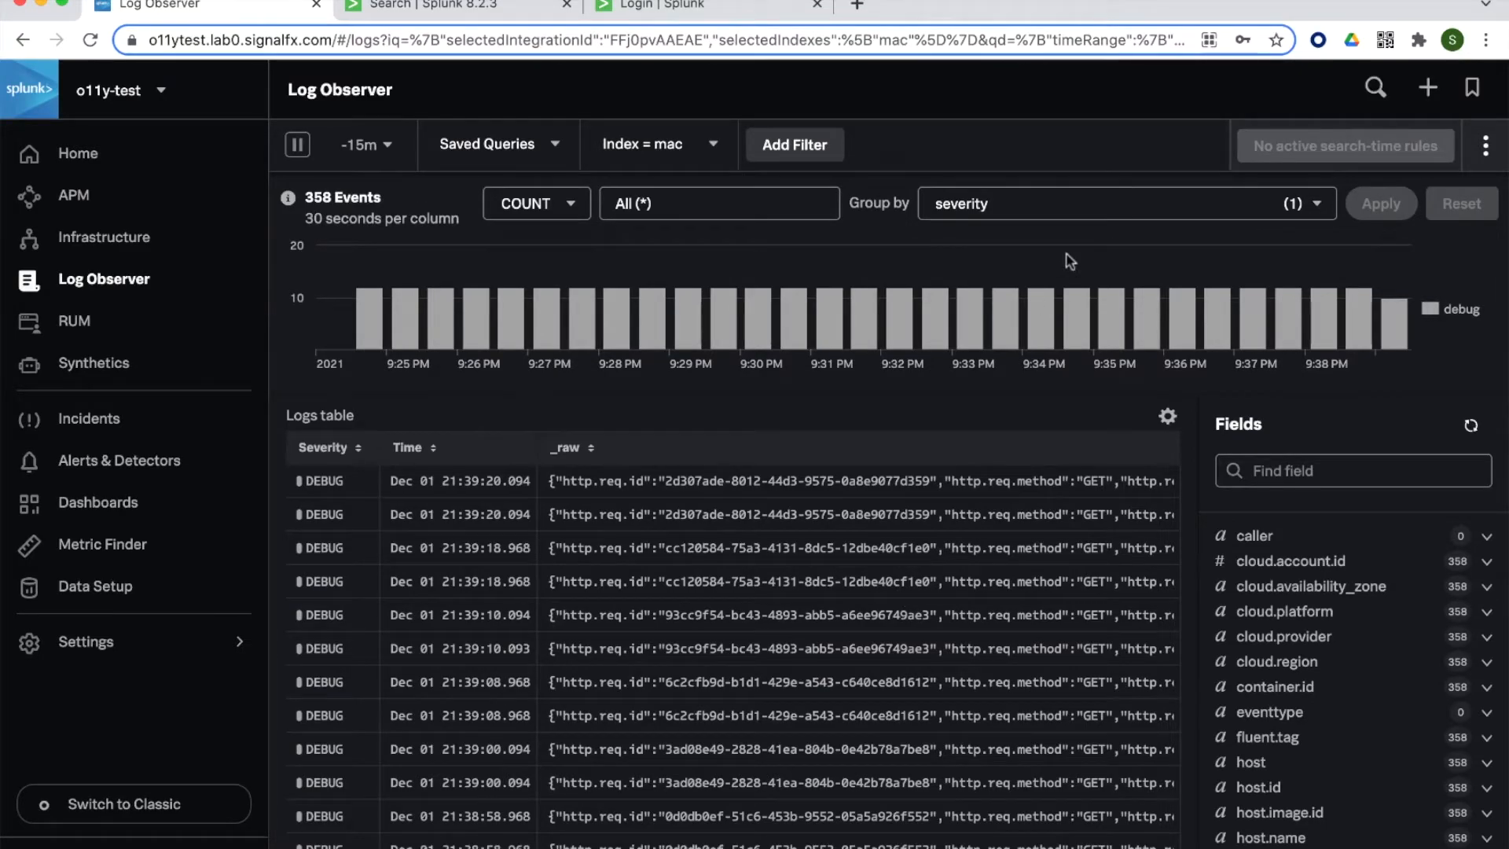
Remove severity from the grouping fields and apply the ungrouped count to the chart.
left_click(1309, 212)
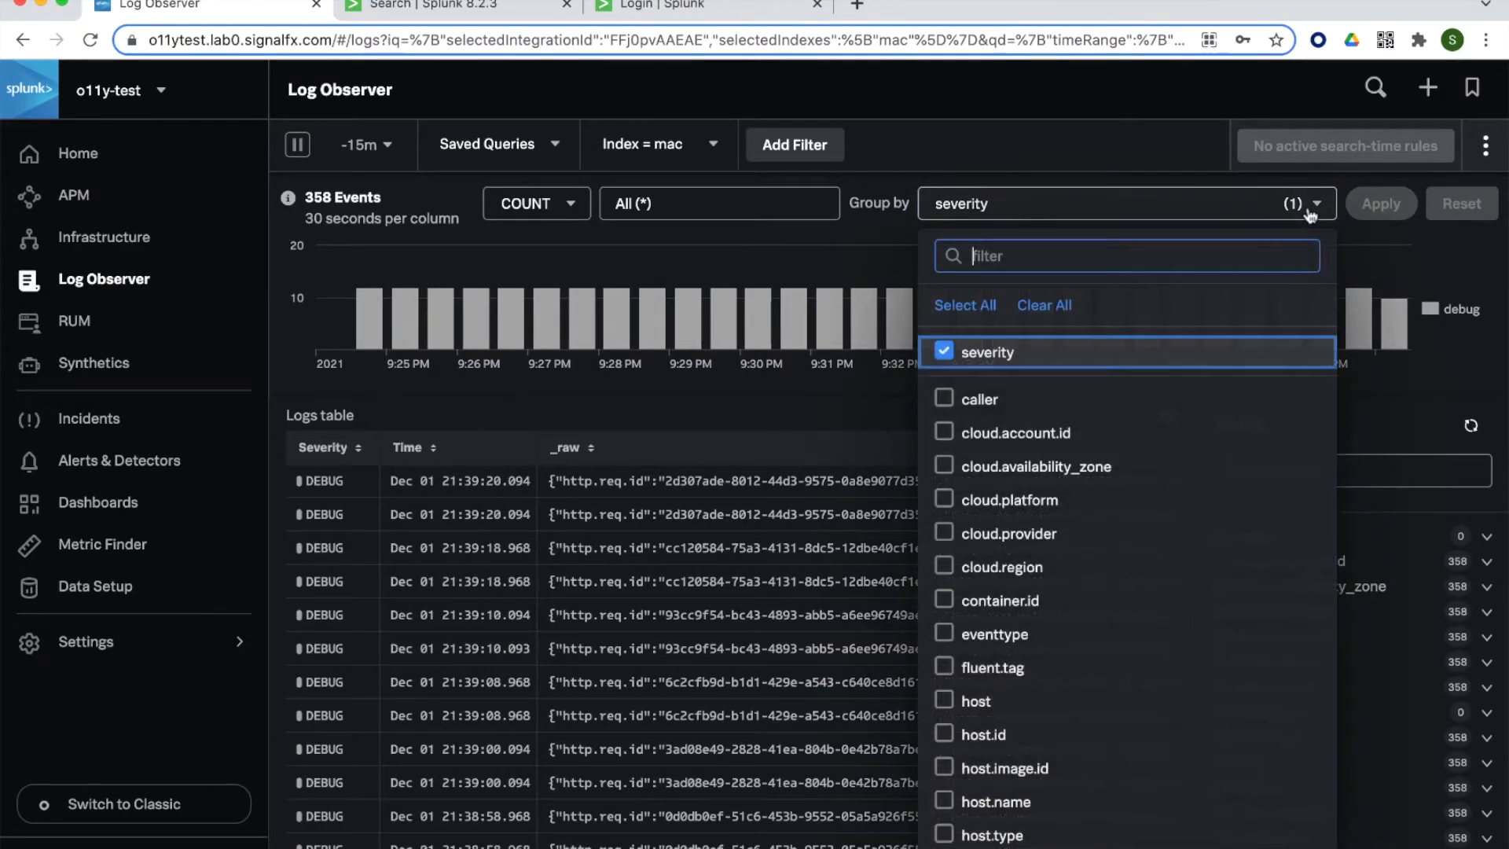
left_click(982, 360)
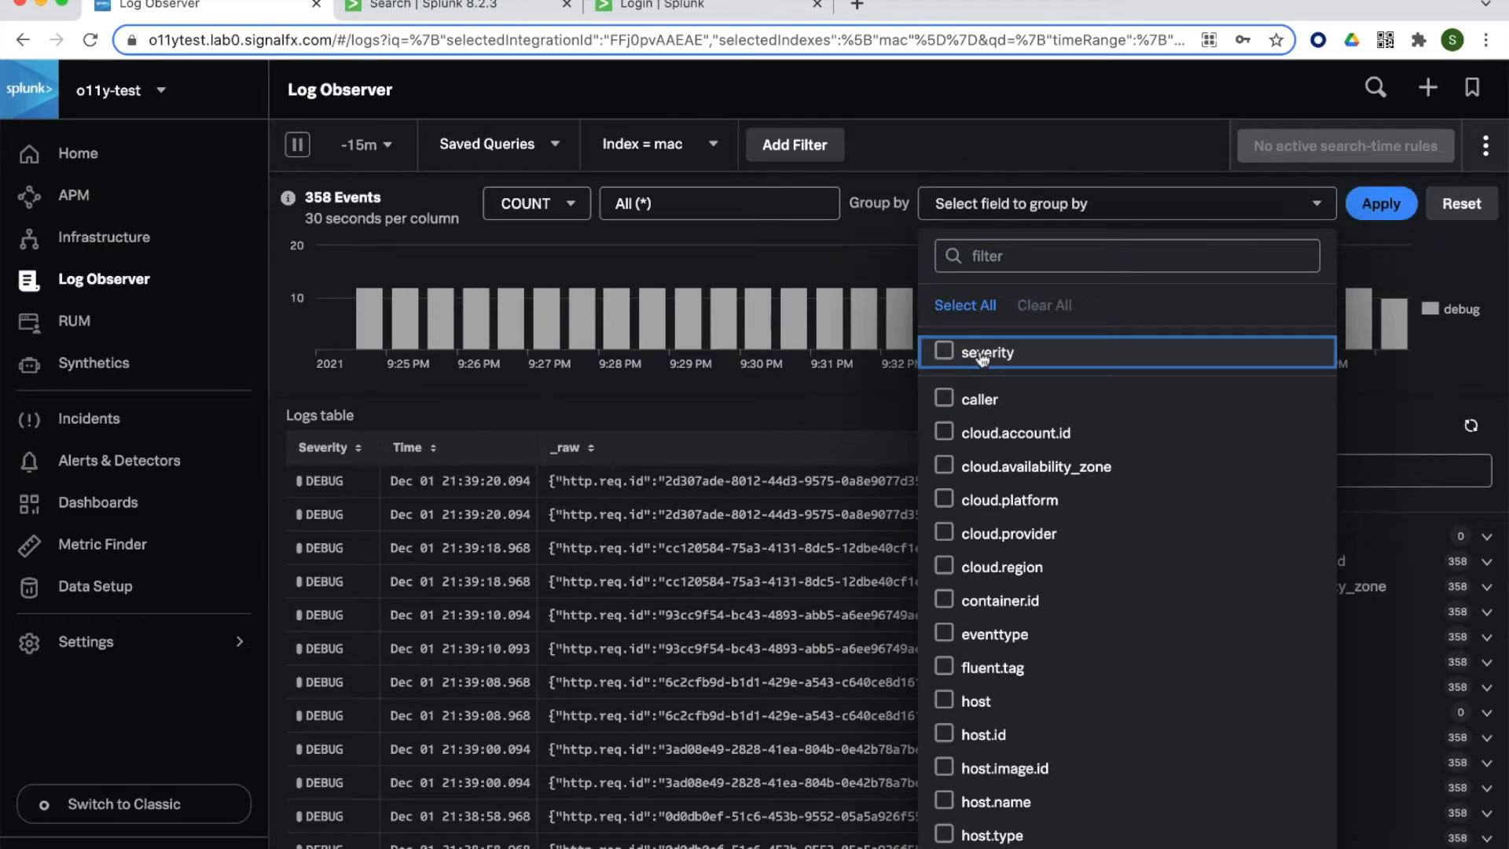
left_click(1369, 204)
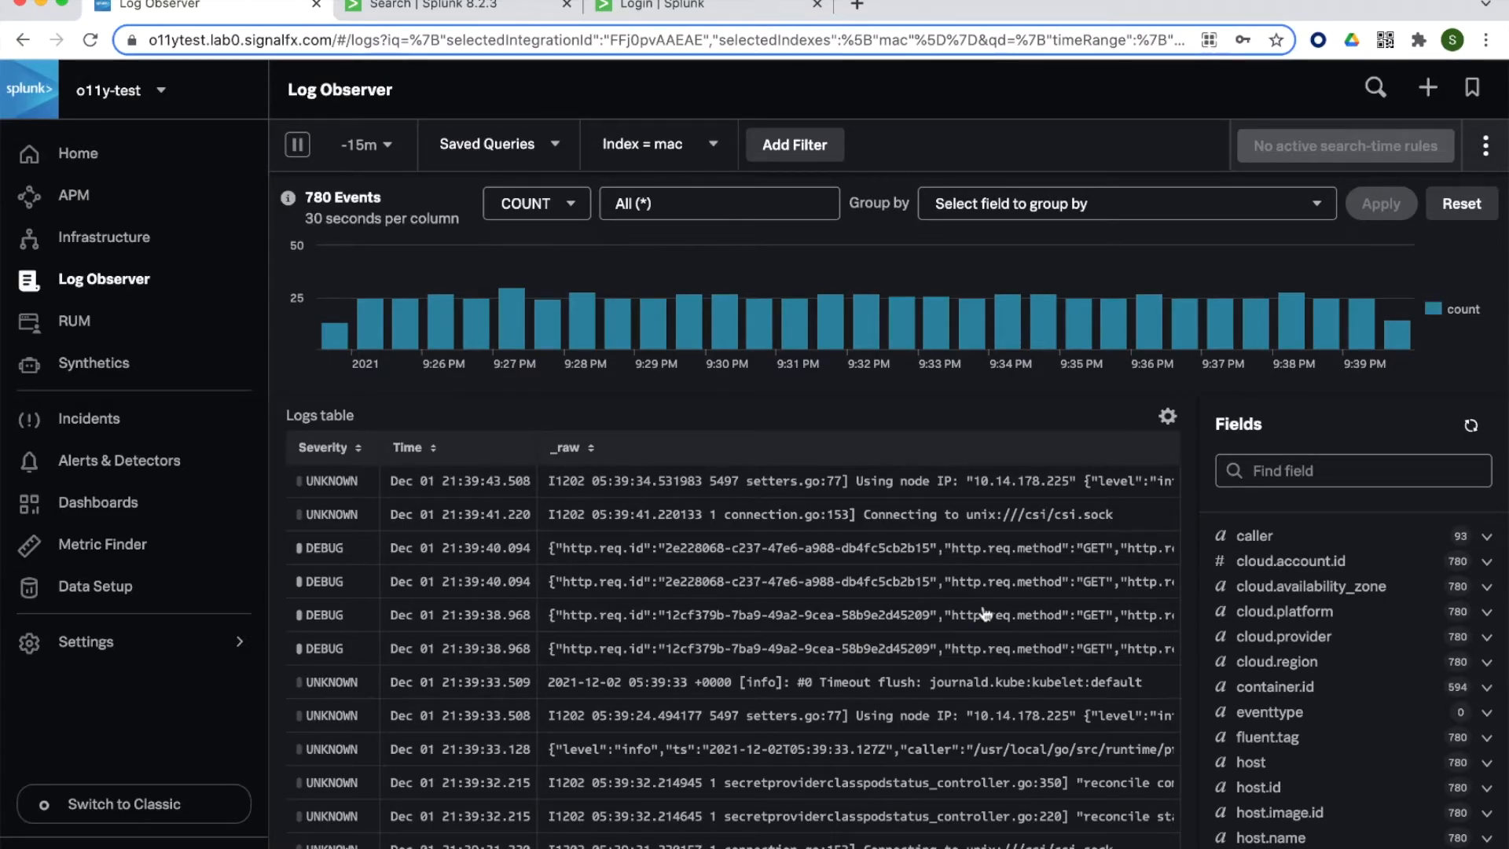
Check the Splunk Enterprise search and return to Log Observer with the time range set to the last 1 day.
left_click(500, 6)
left_click(329, 215)
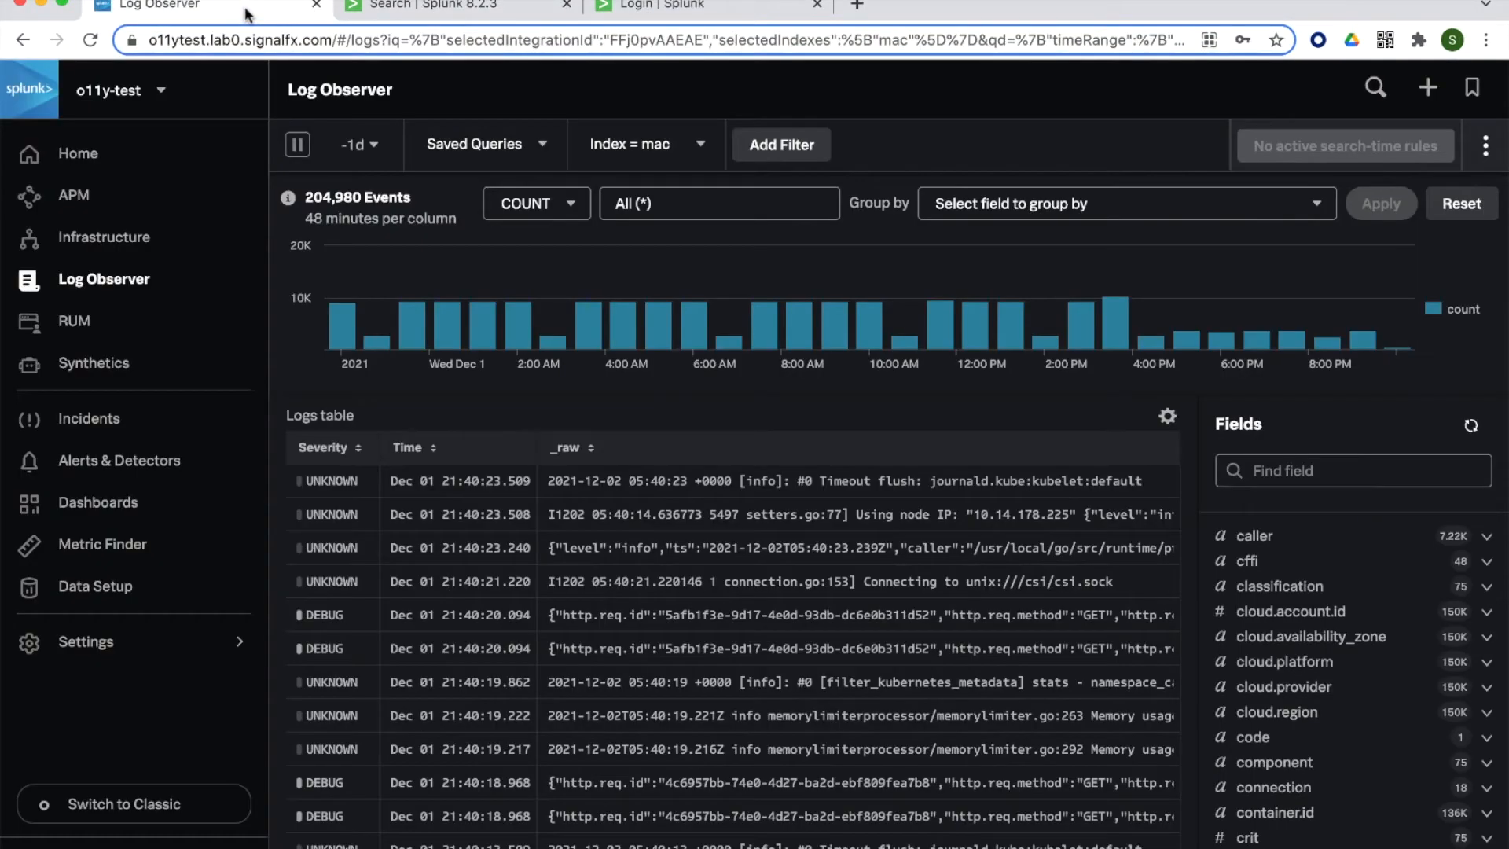
left_click(247, 13)
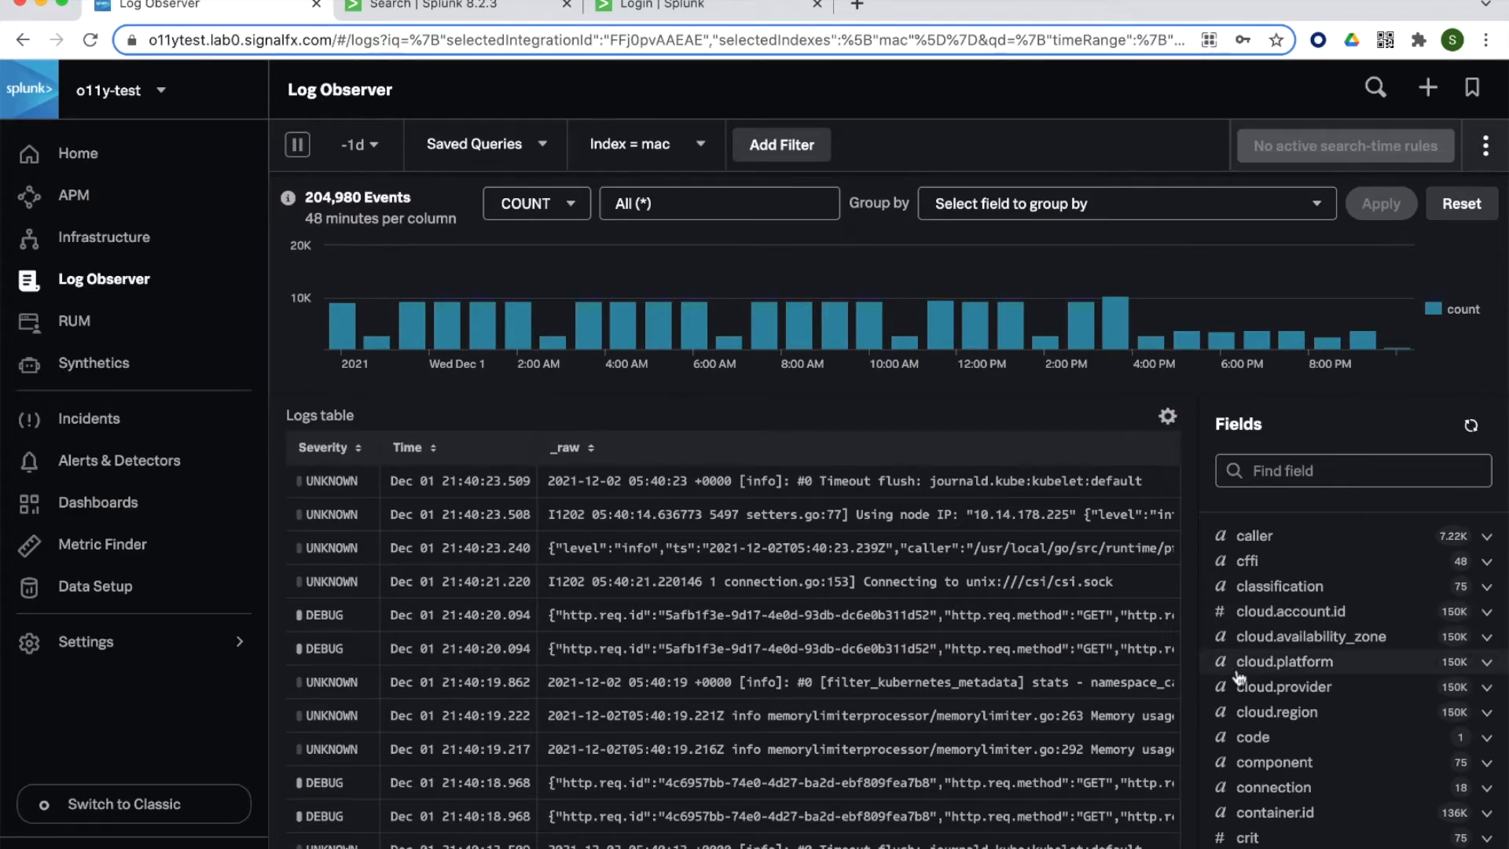
Examine the available log fields, including the details of cloud.platform and cloud.account.id.
scroll(1236, 676, "down", 3)
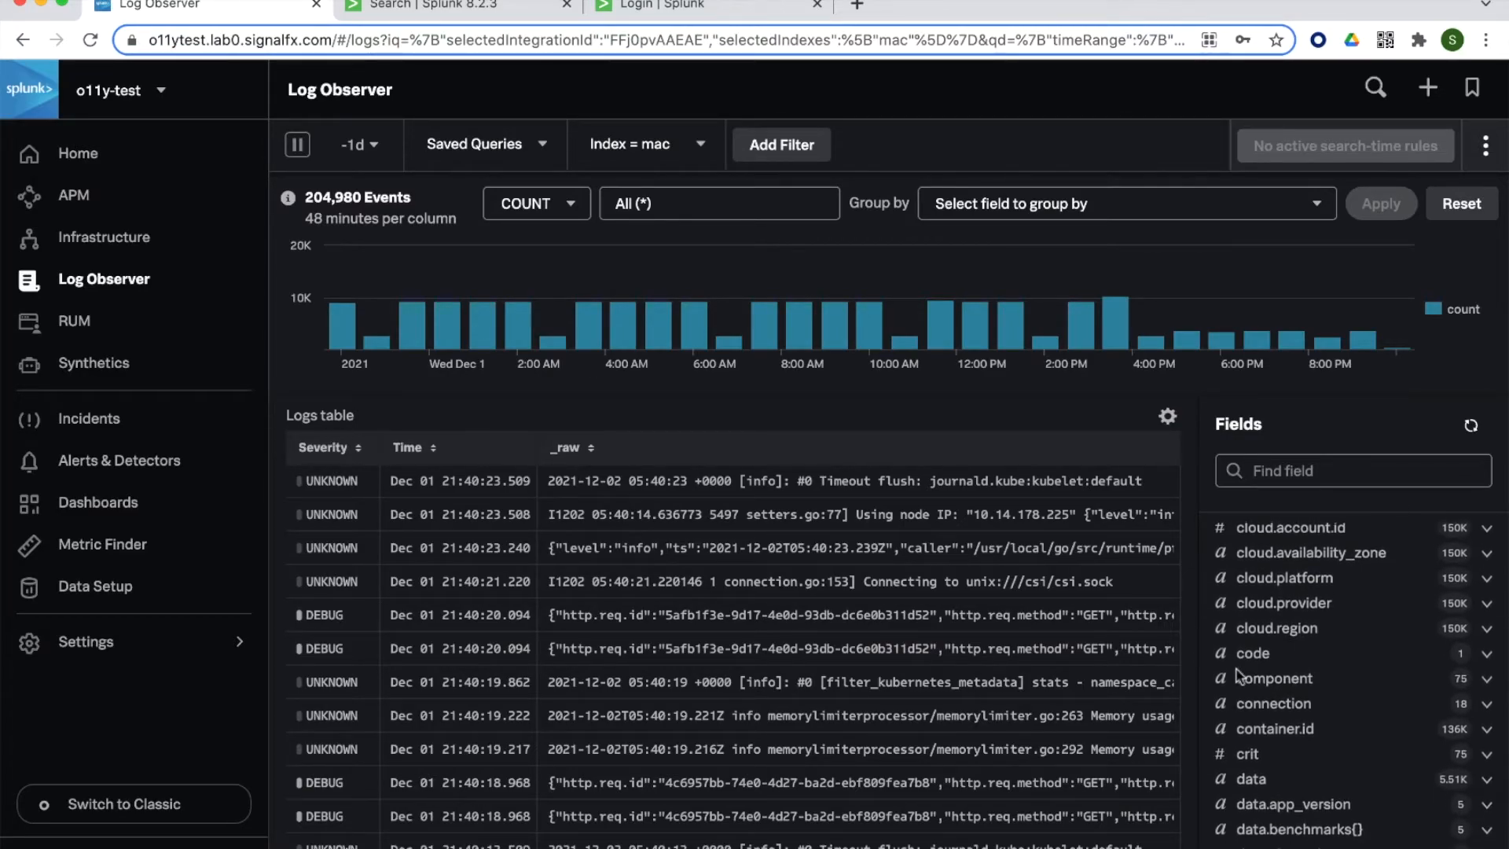
scroll(1236, 676, "up", 2)
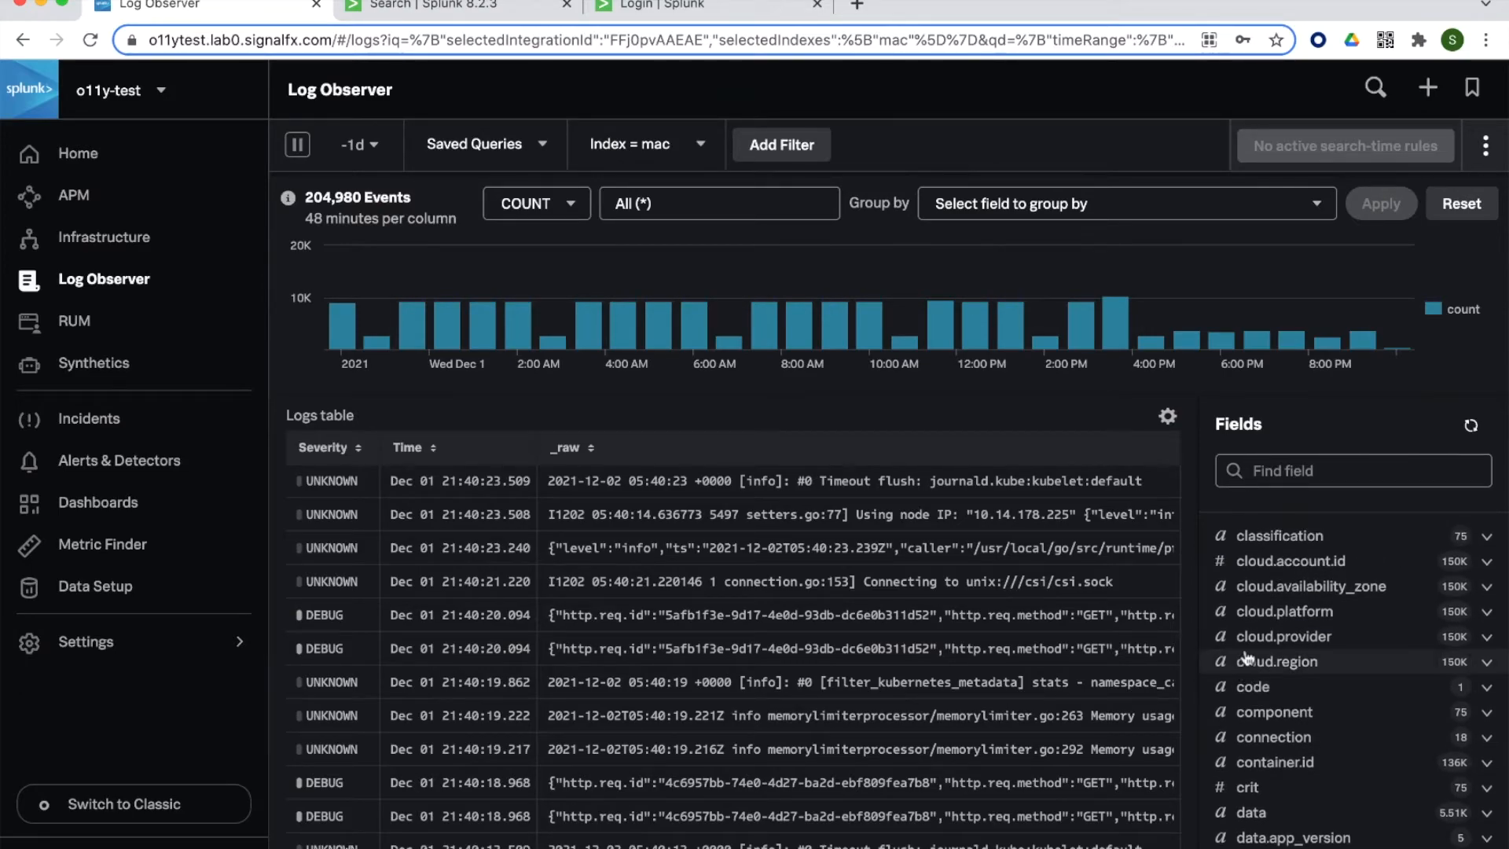
left_click(1260, 621)
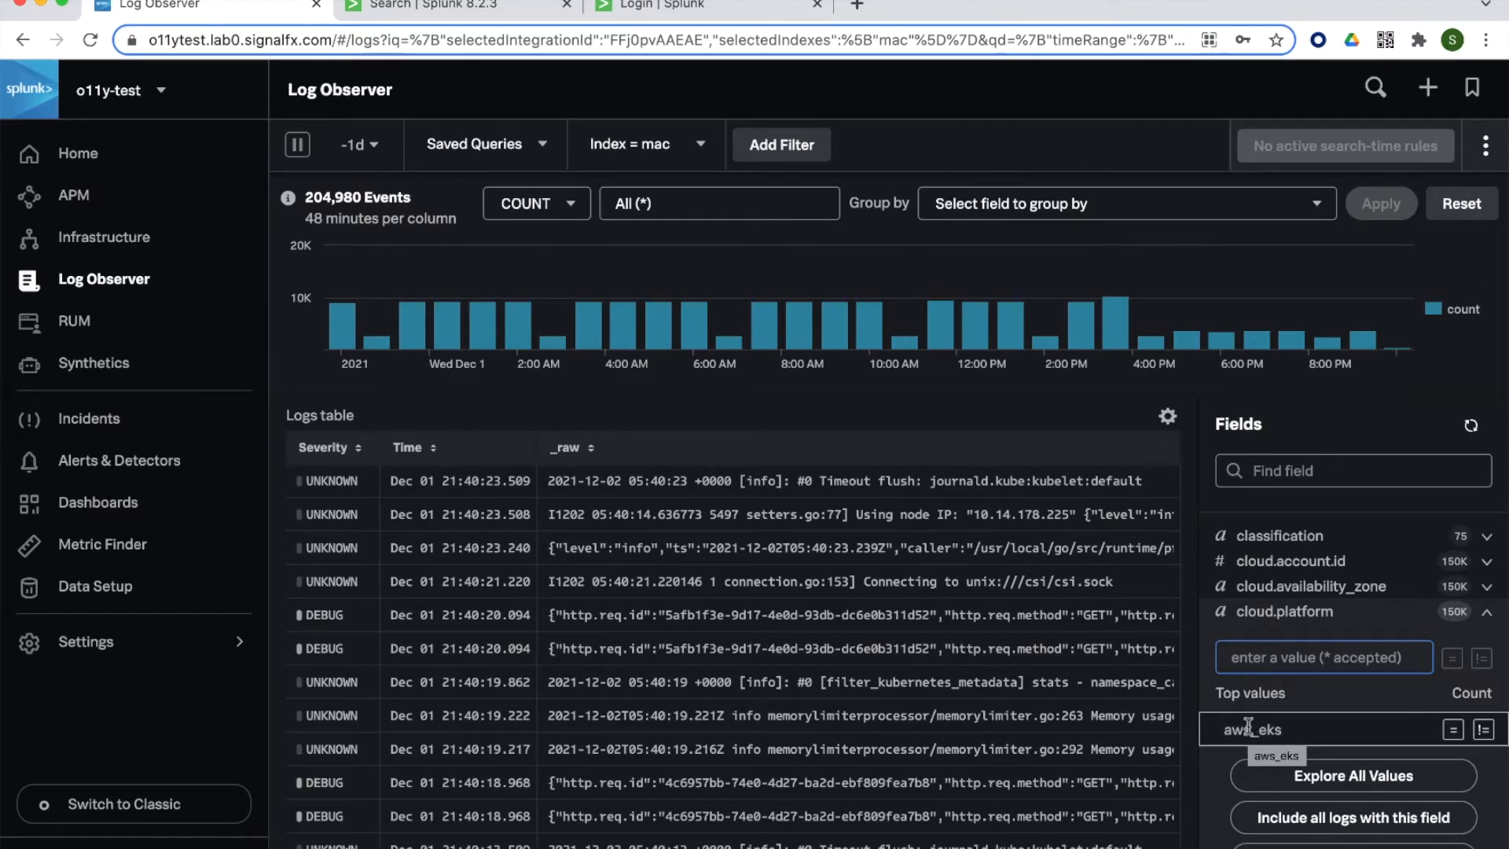
left_click(1291, 562)
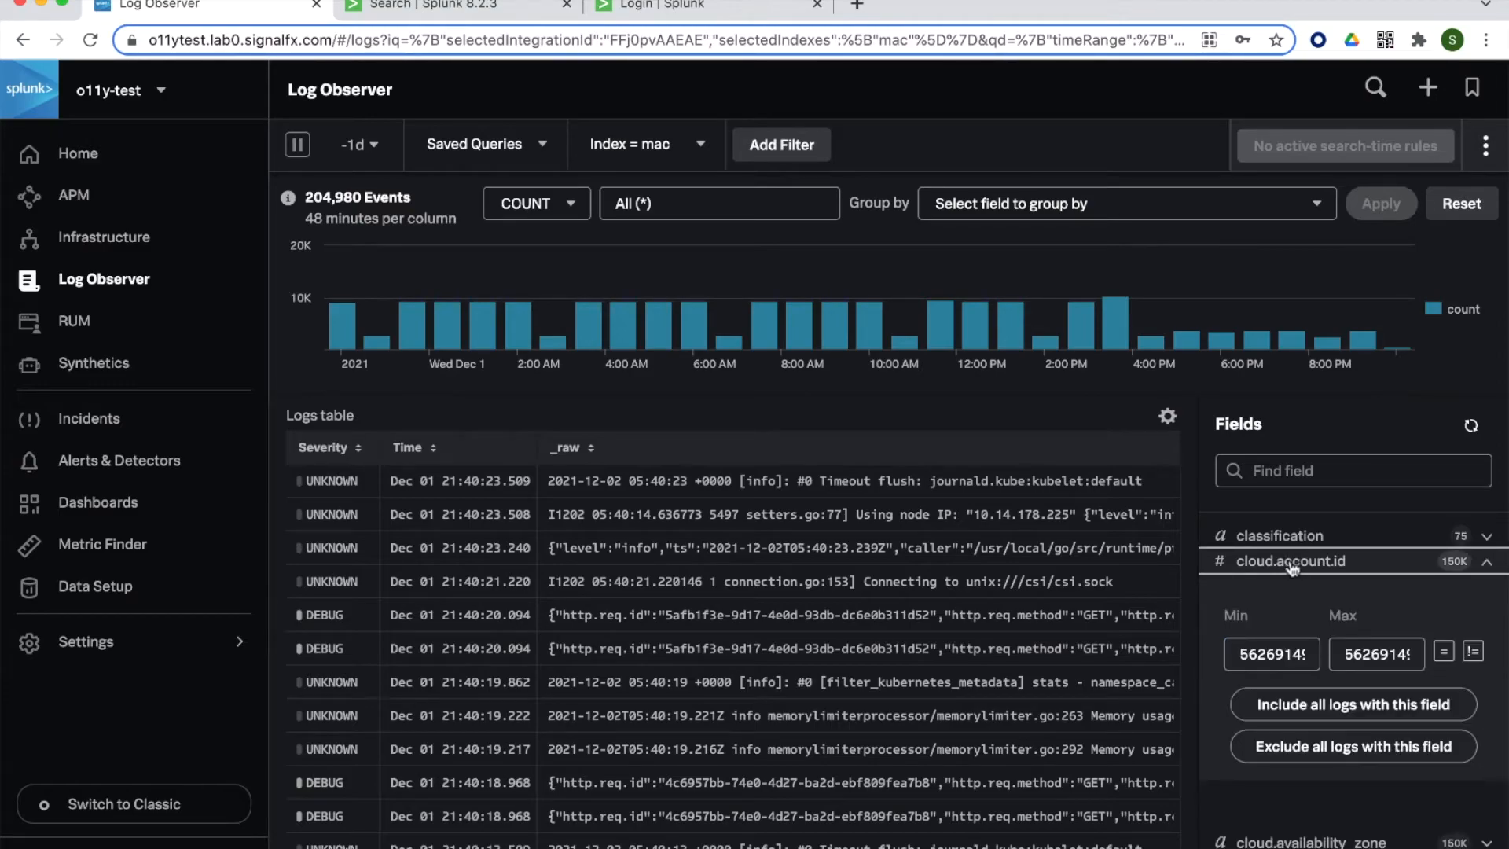
left_click(1287, 628)
scroll(1287, 627, "down", 5)
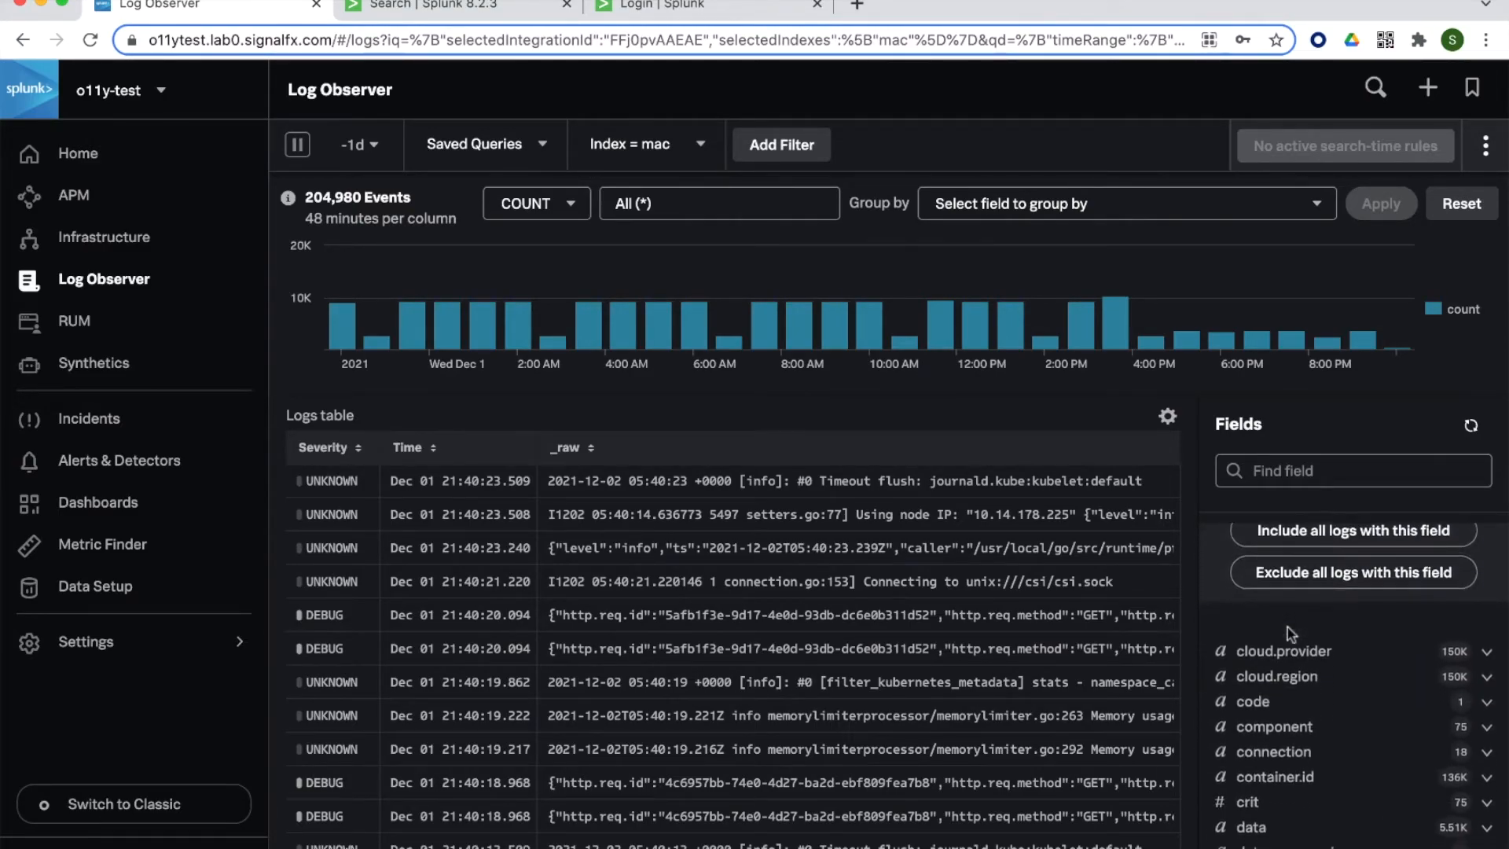
scroll(1287, 627, "down", 3)
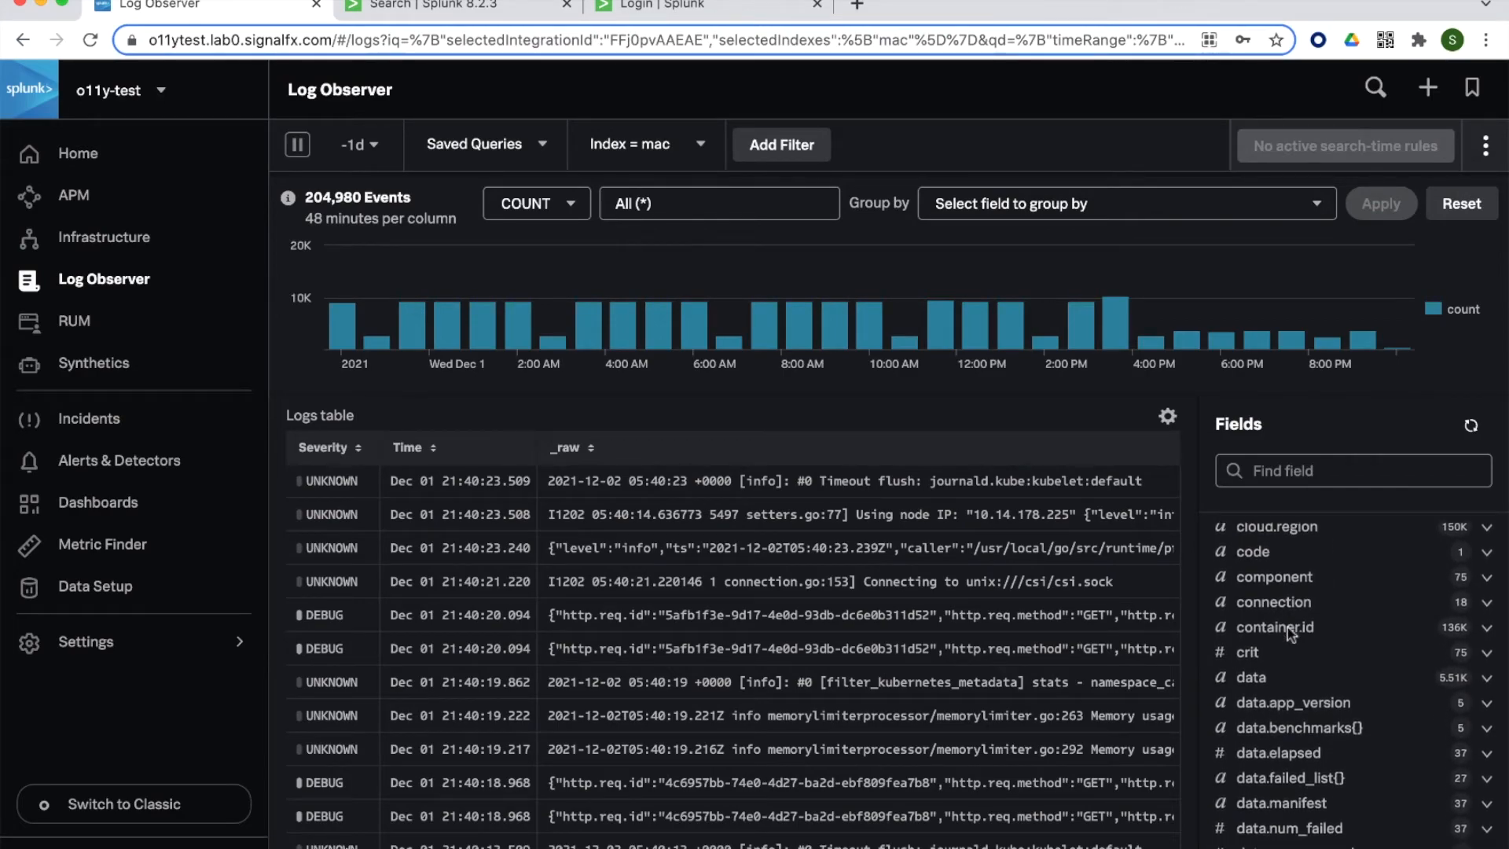
scroll(1287, 627, "down", 8)
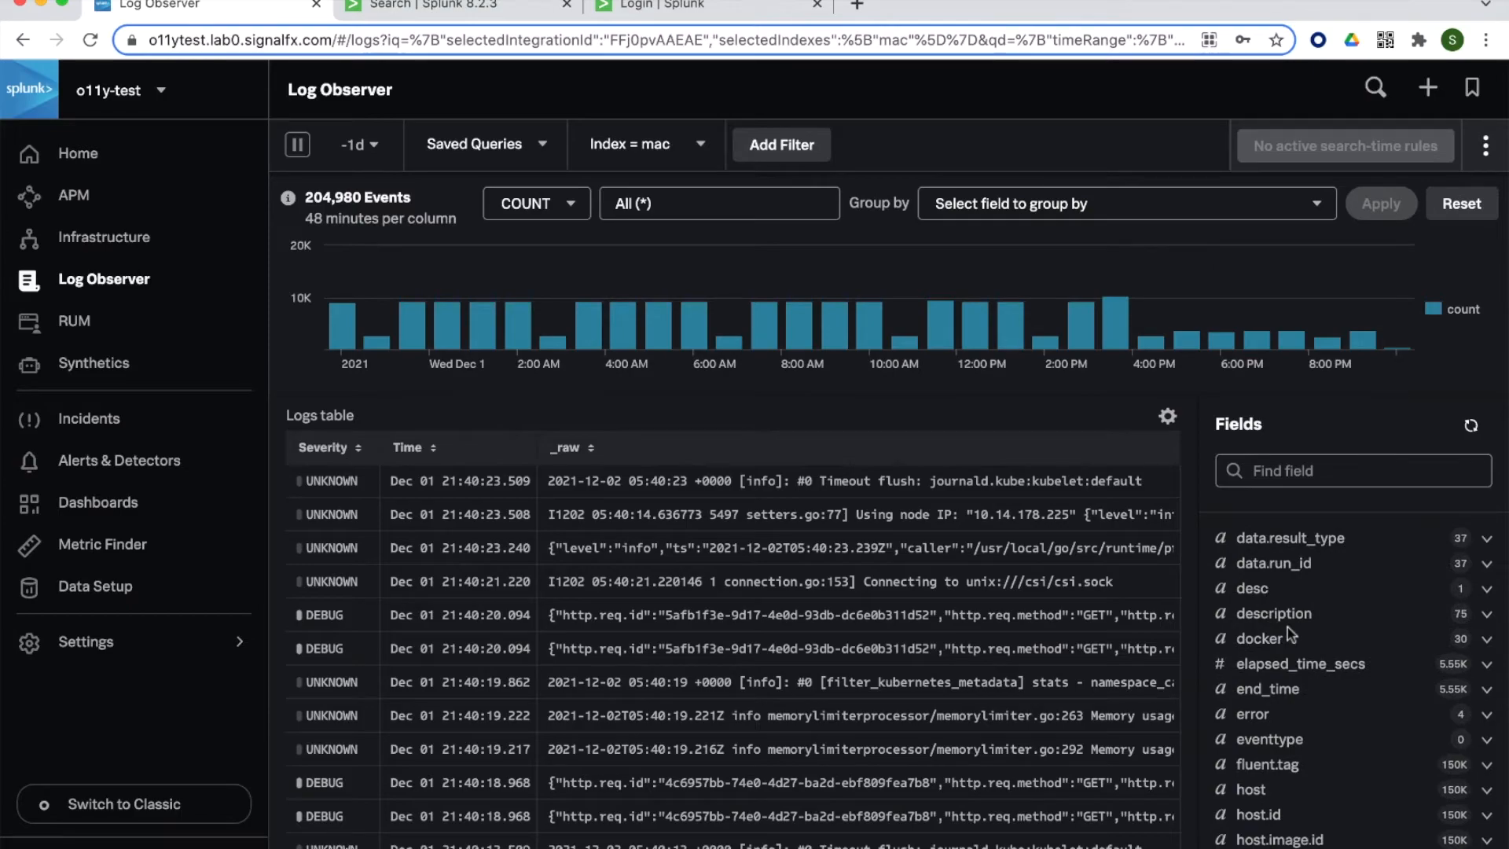
Examine the top values of the error and k8s.cluster.name fields.
left_click(1255, 720)
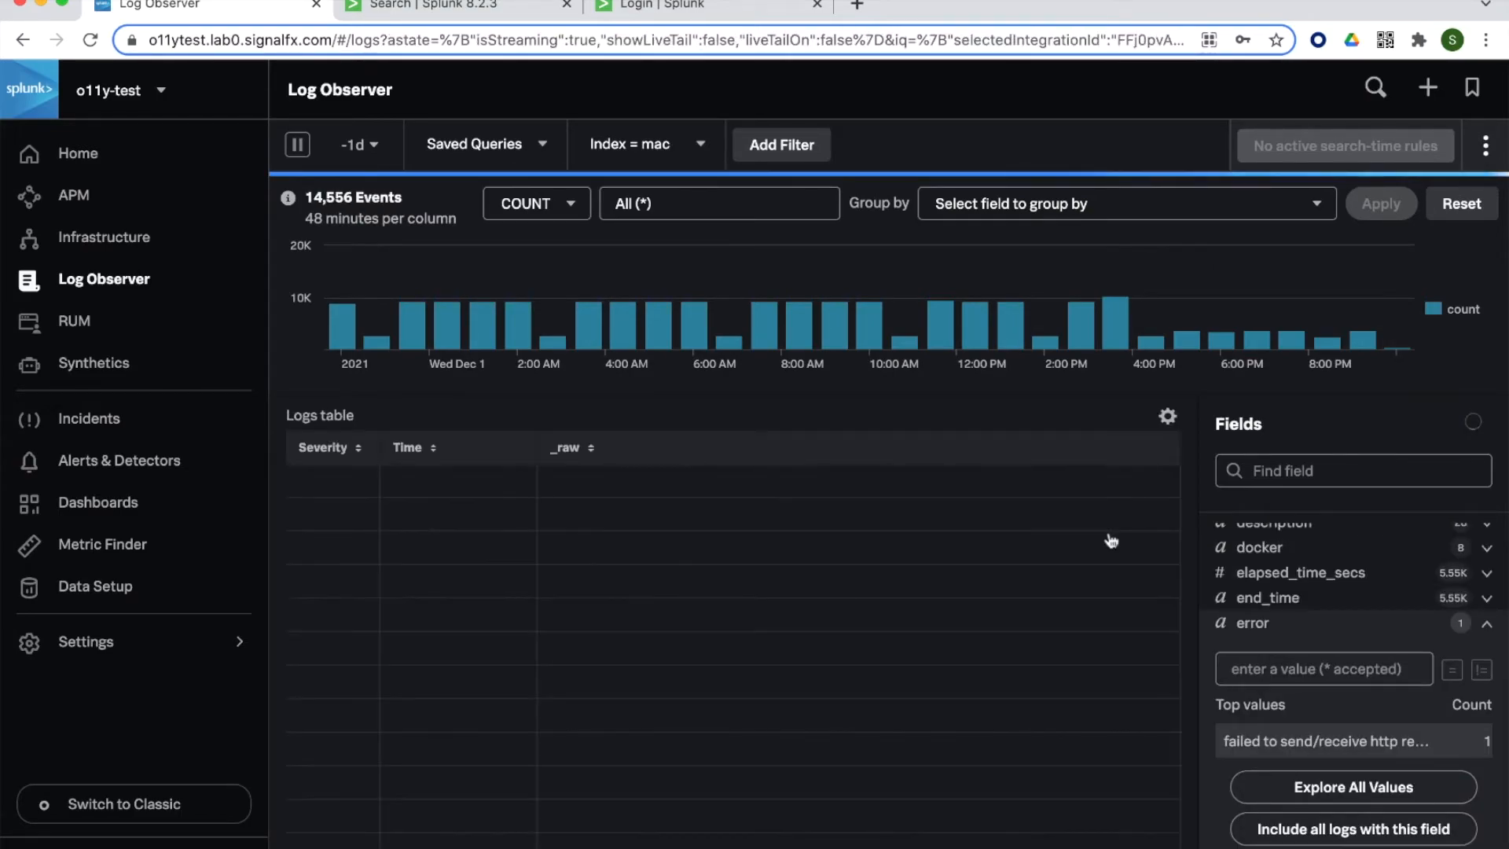
scroll(1238, 643, "down", 5)
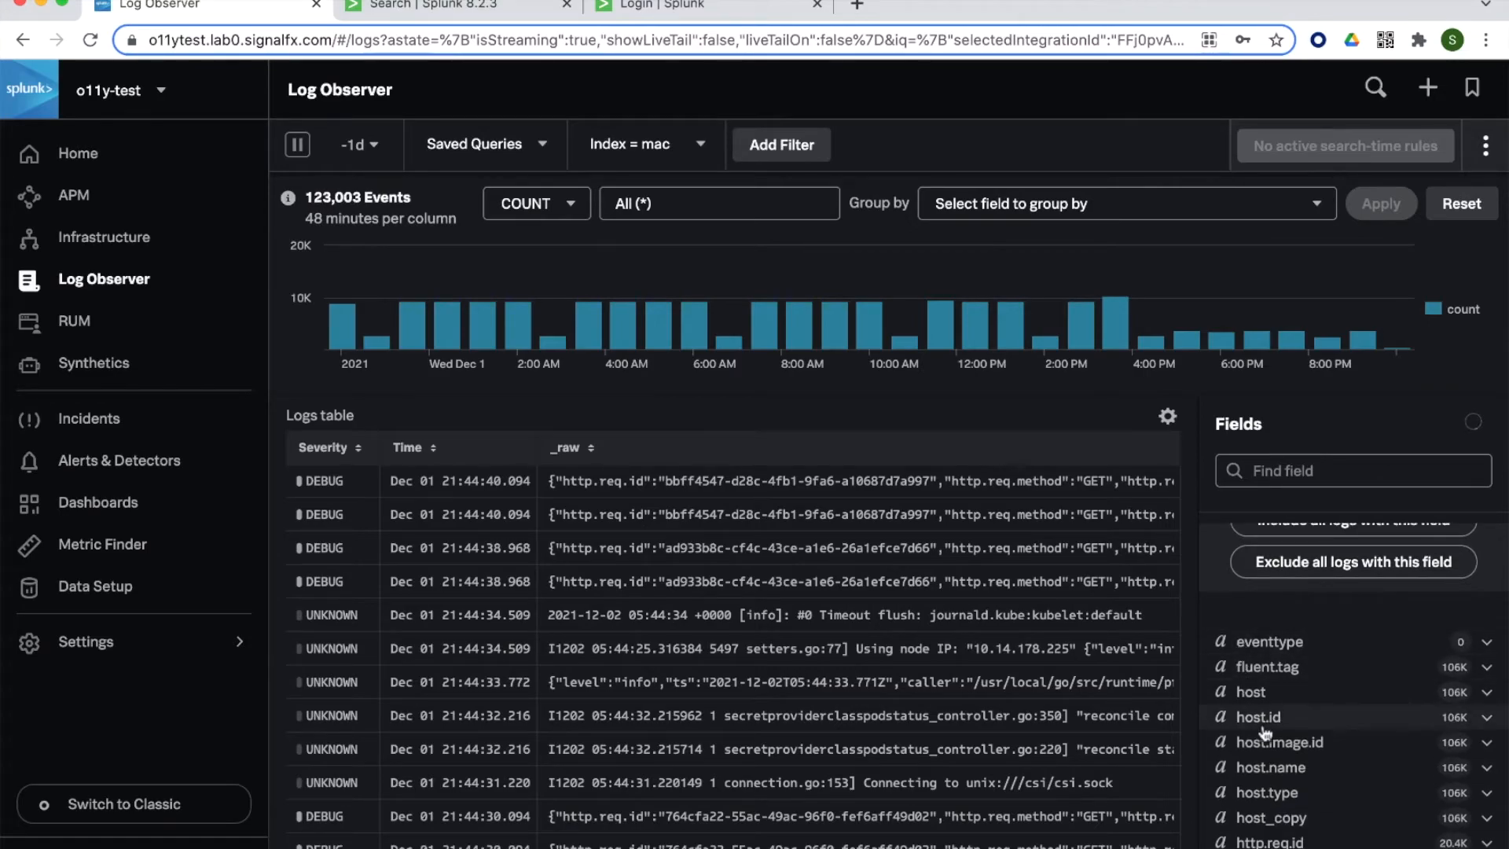
scroll(1261, 724, "down", 3)
scroll(1262, 724, "down", 3)
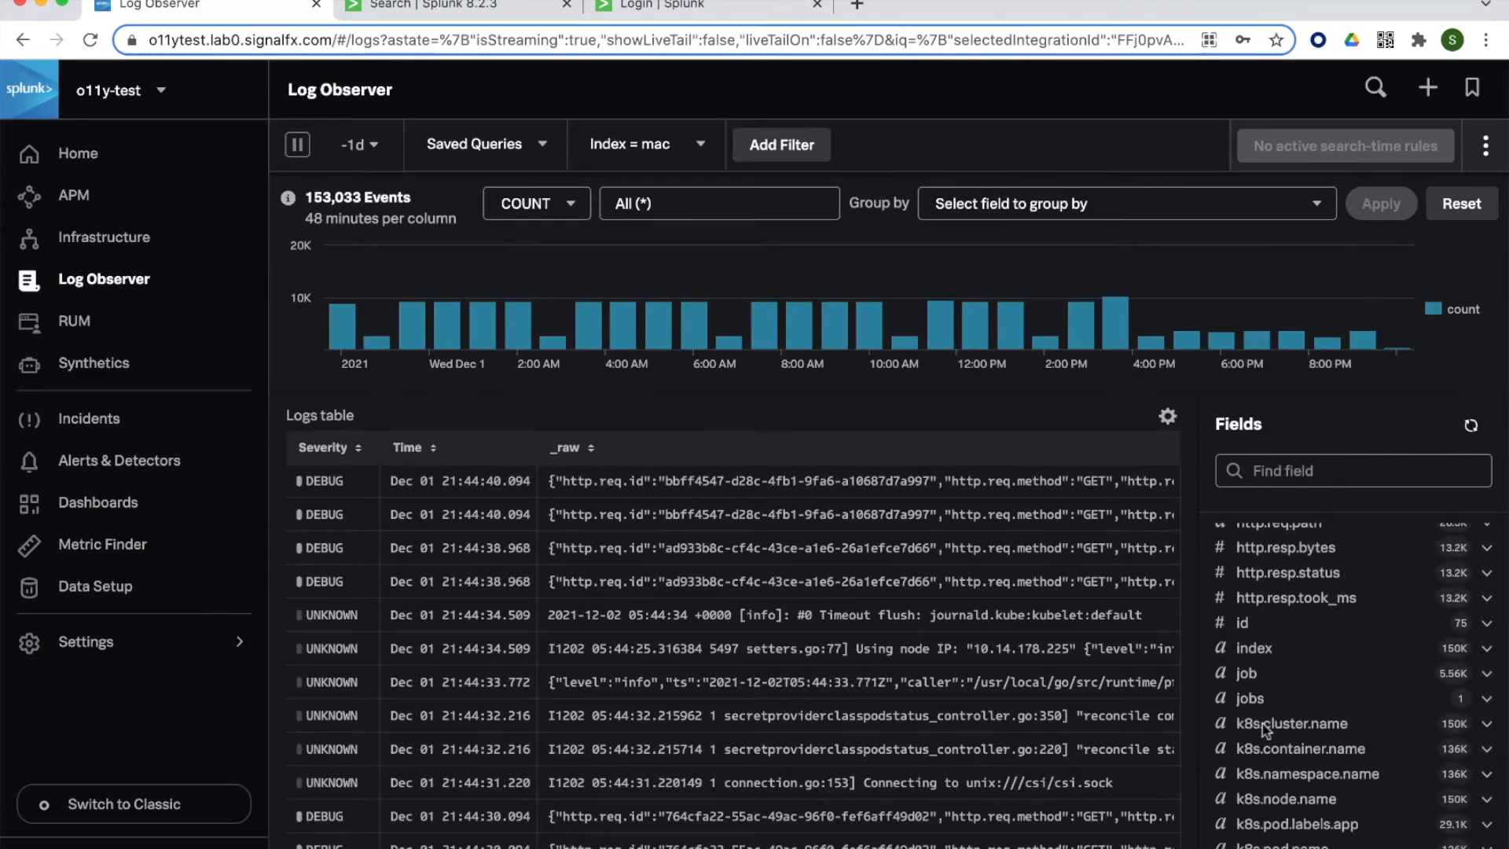
left_click(1268, 712)
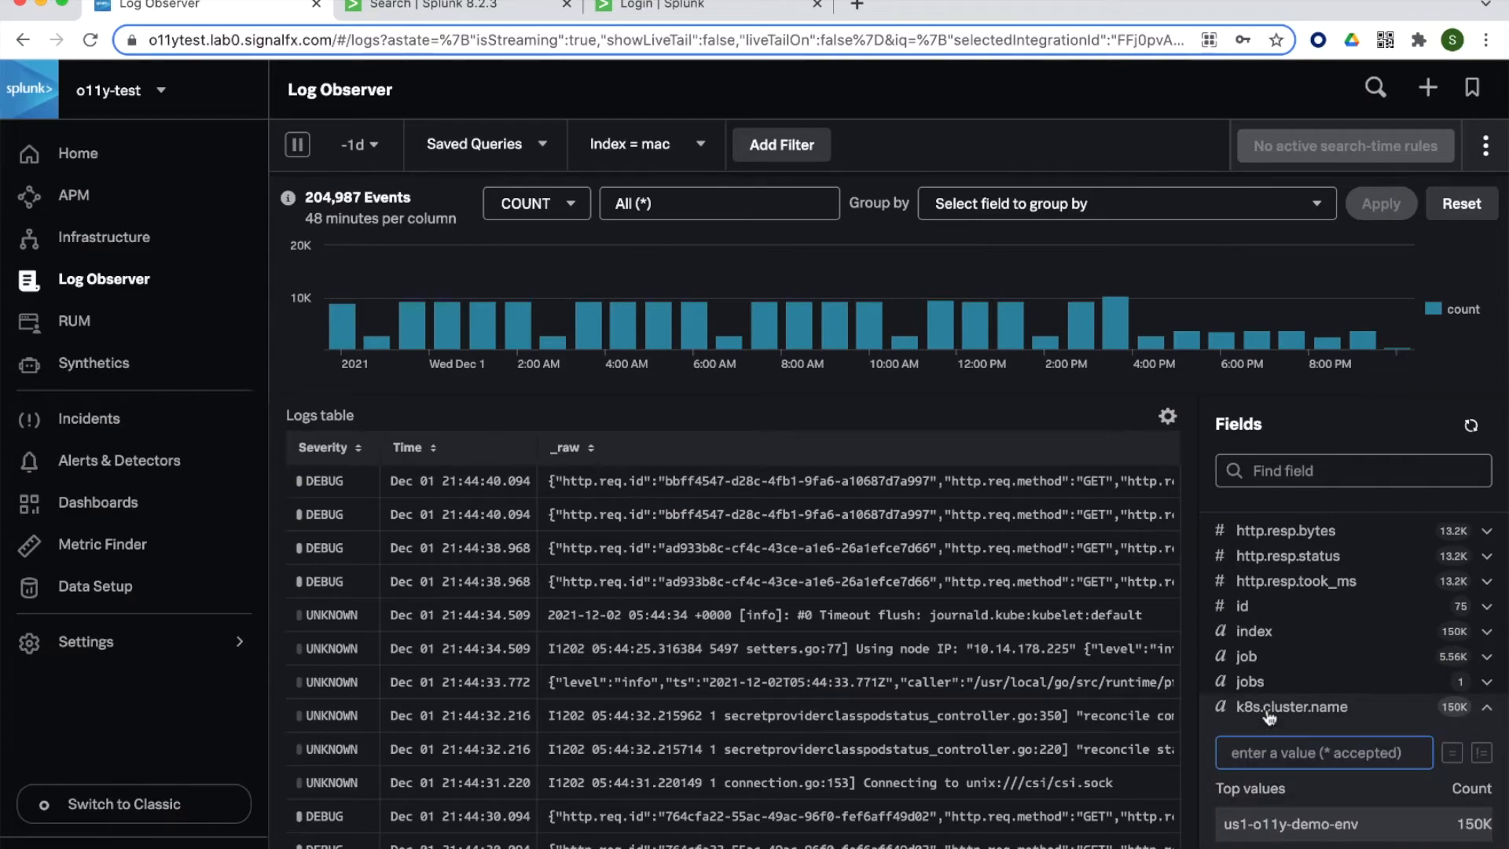
scroll(1268, 712, "down", 2)
scroll(1268, 712, "up", 1)
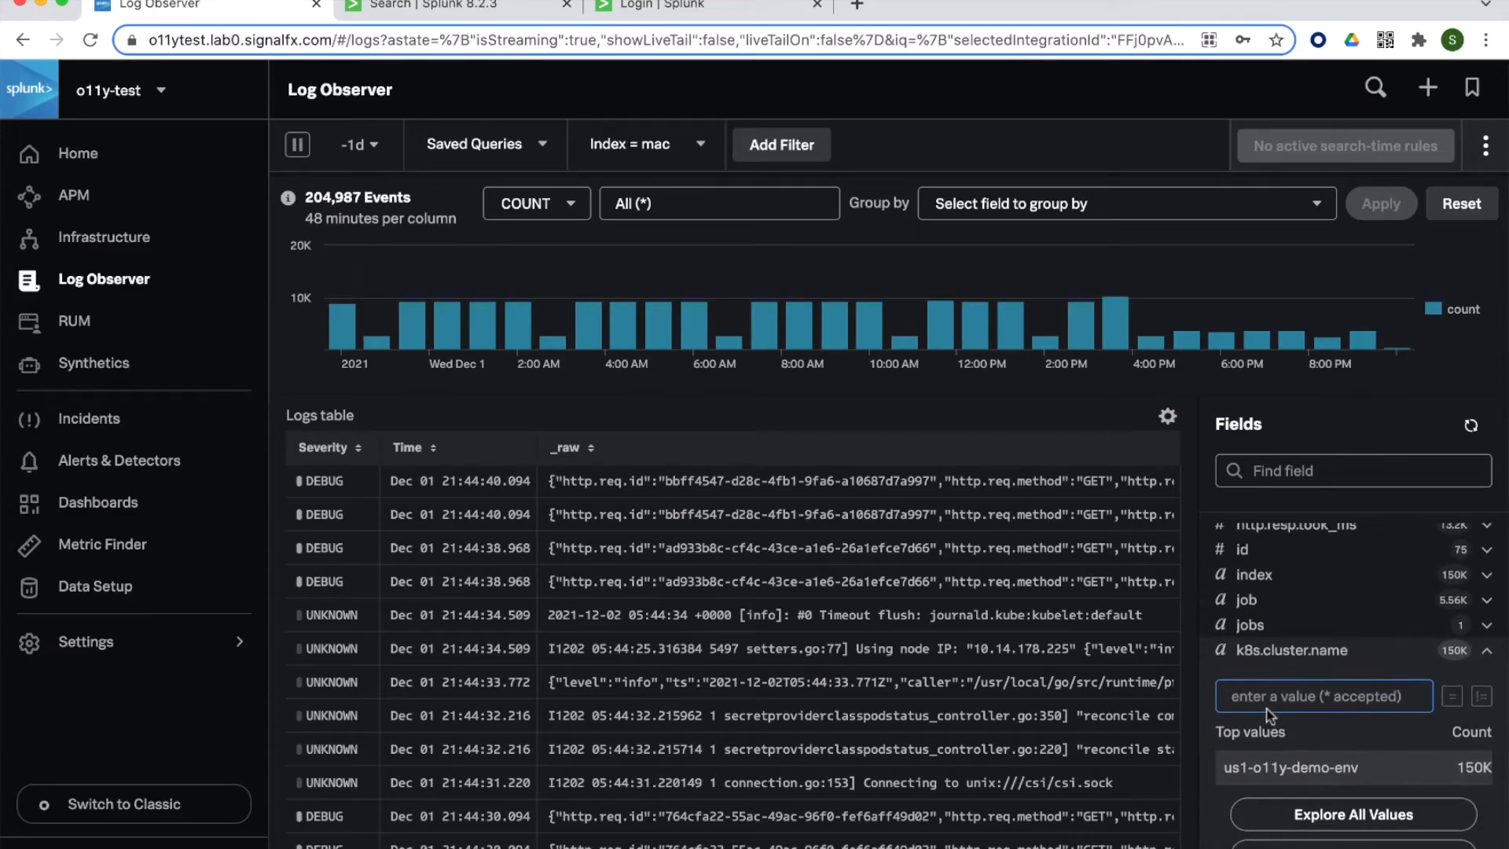
scroll(1377, 734, "down", 5)
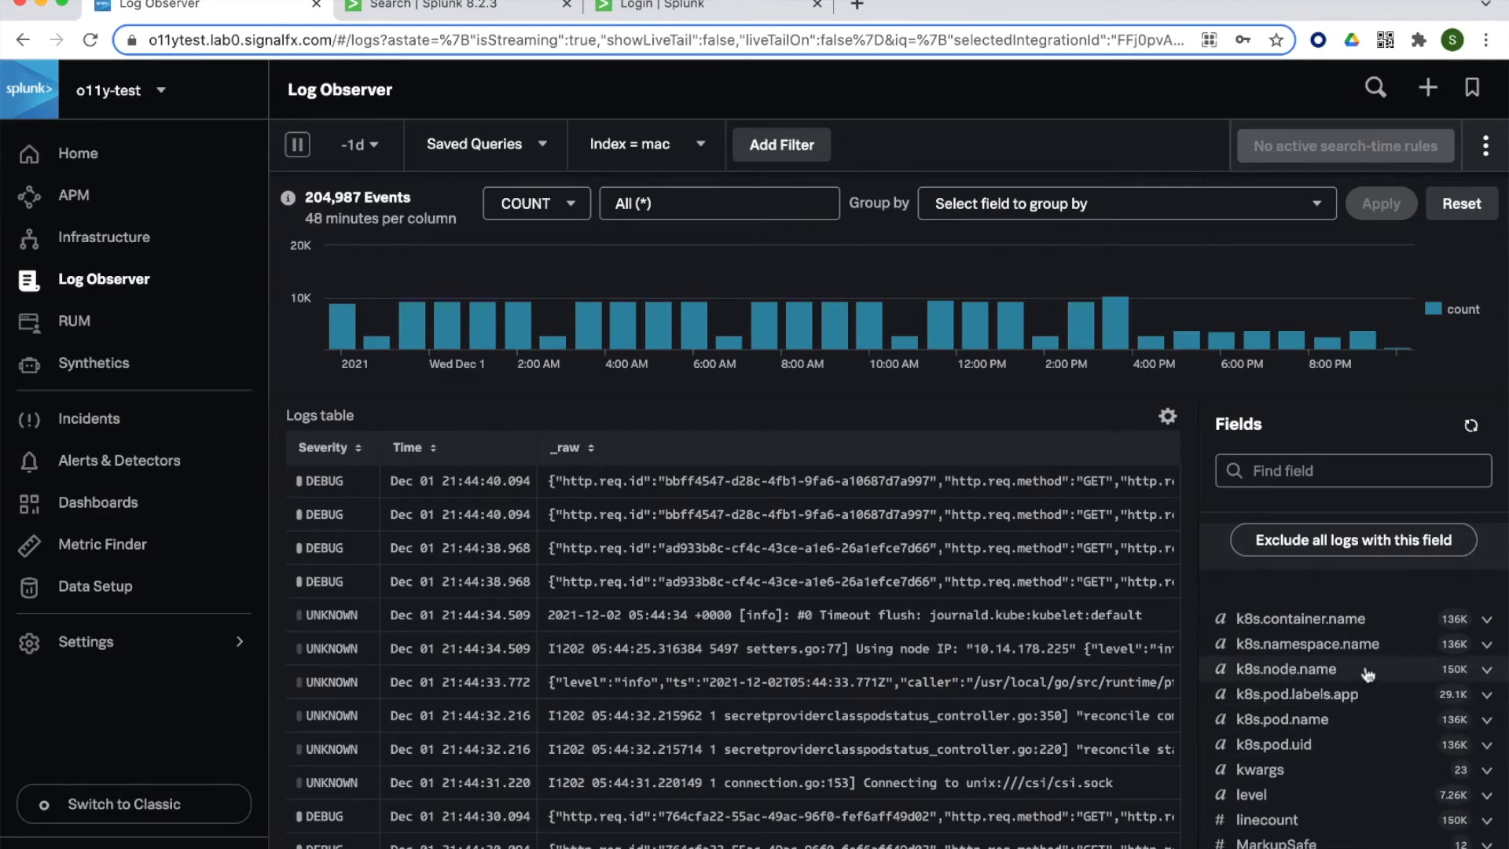
Filter the logs to those whose k8s.pod.name equals fluentd-4tpkt, using the field's top values.
left_click(1365, 721)
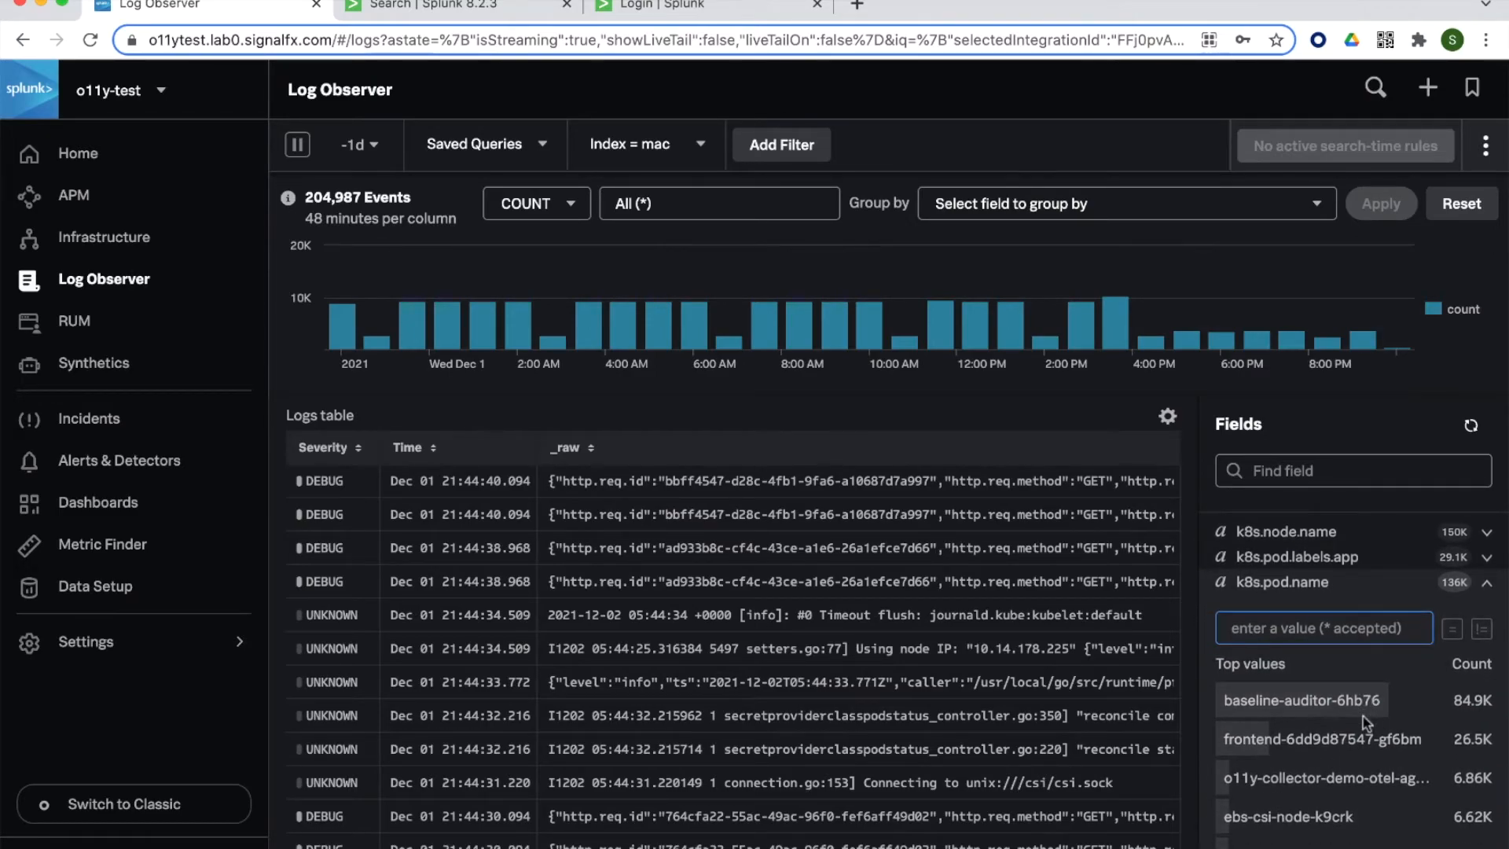
scroll(1365, 722, "down", 1)
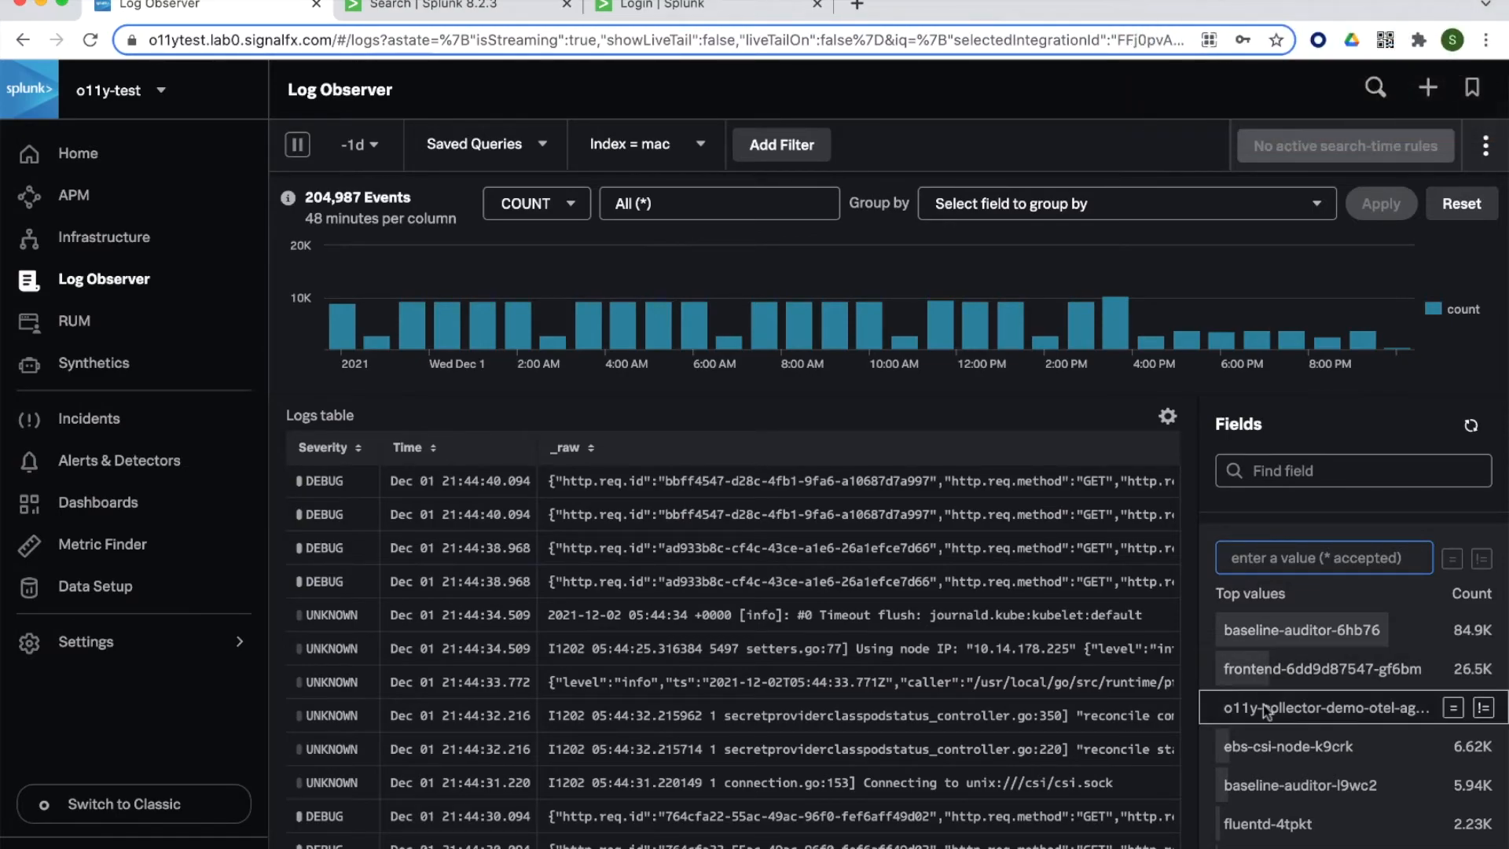
scroll(1302, 773, "down", 1)
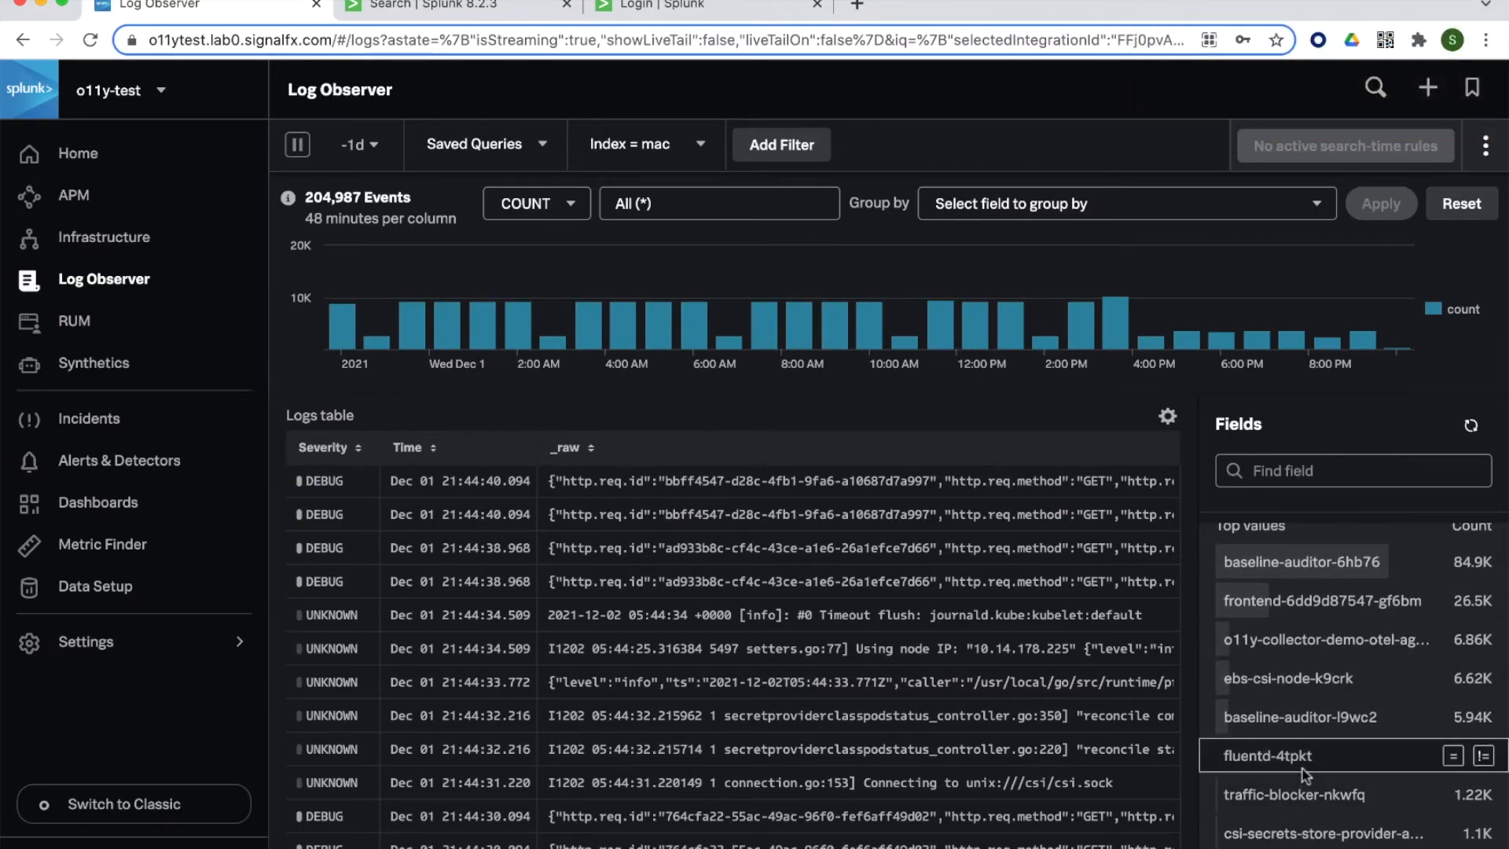
left_click(1452, 755)
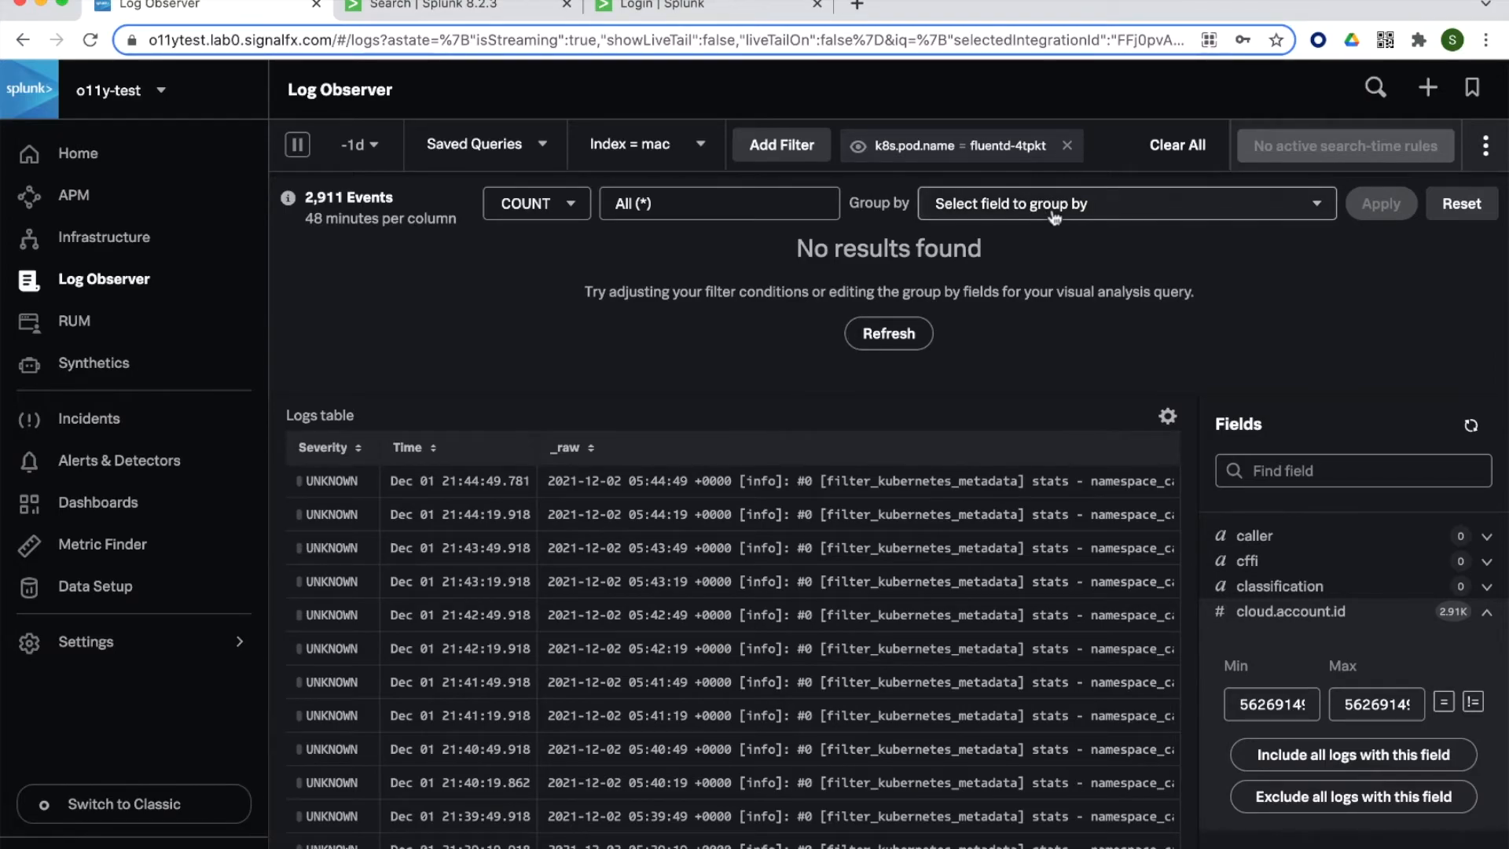
Save the current query under the name fluentd-4tpktpodinfo, keeping its suggested tags.
left_click(1485, 149)
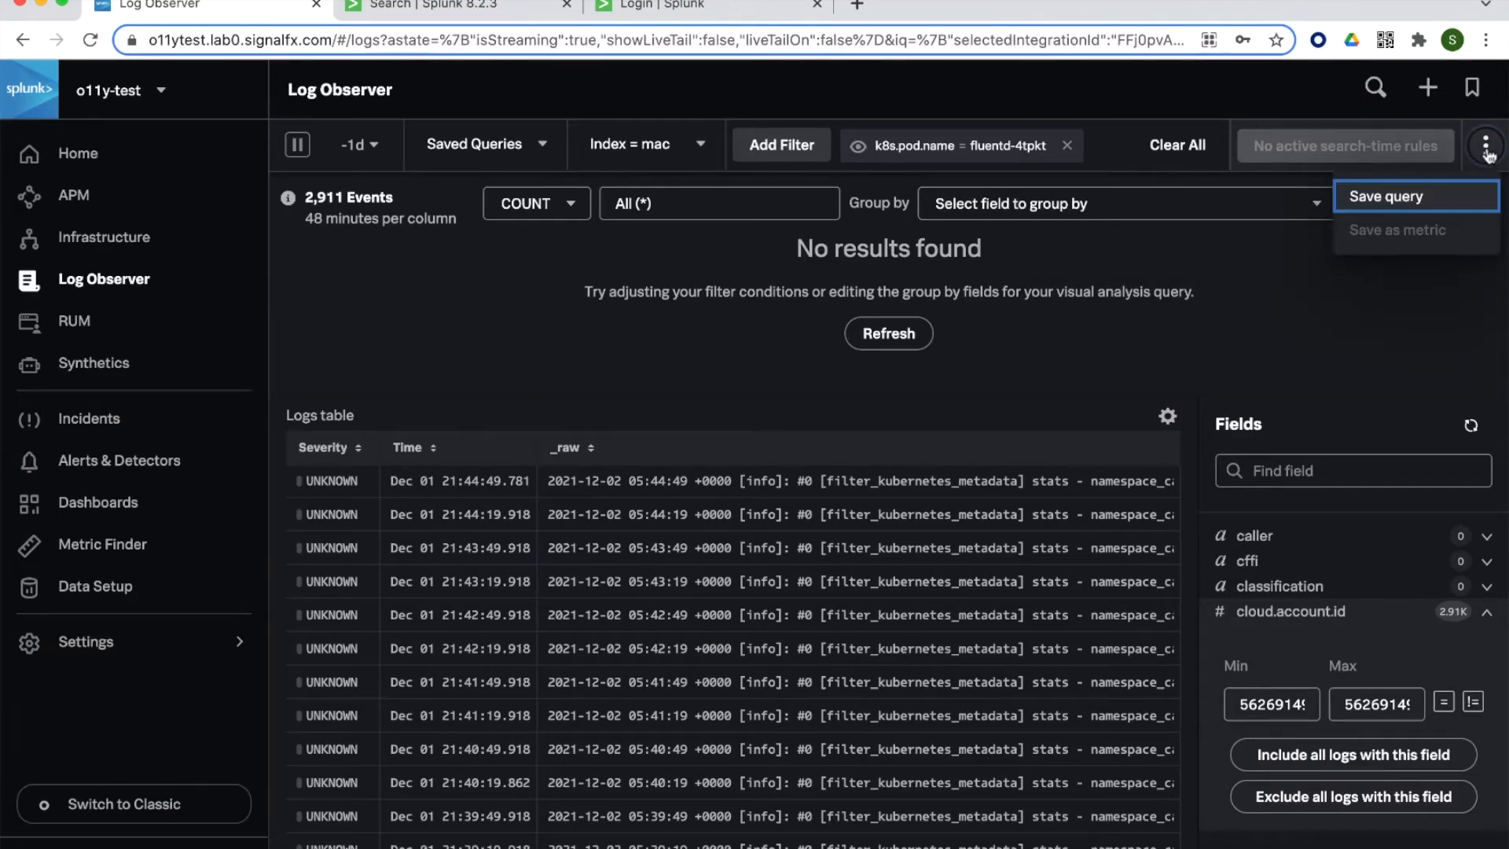
left_click(1459, 198)
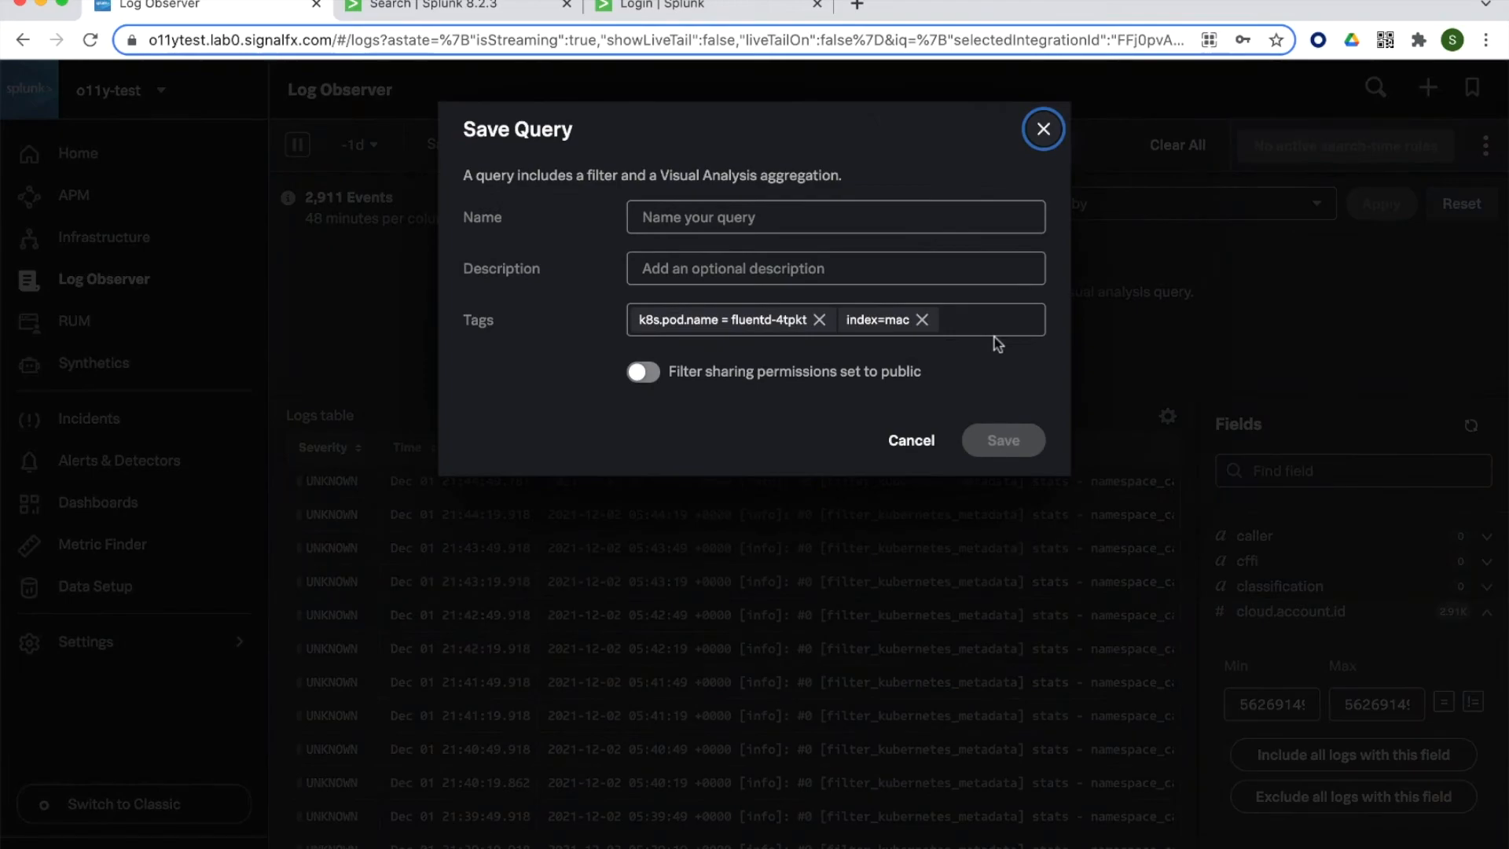
left_click(767, 220)
type("flue")
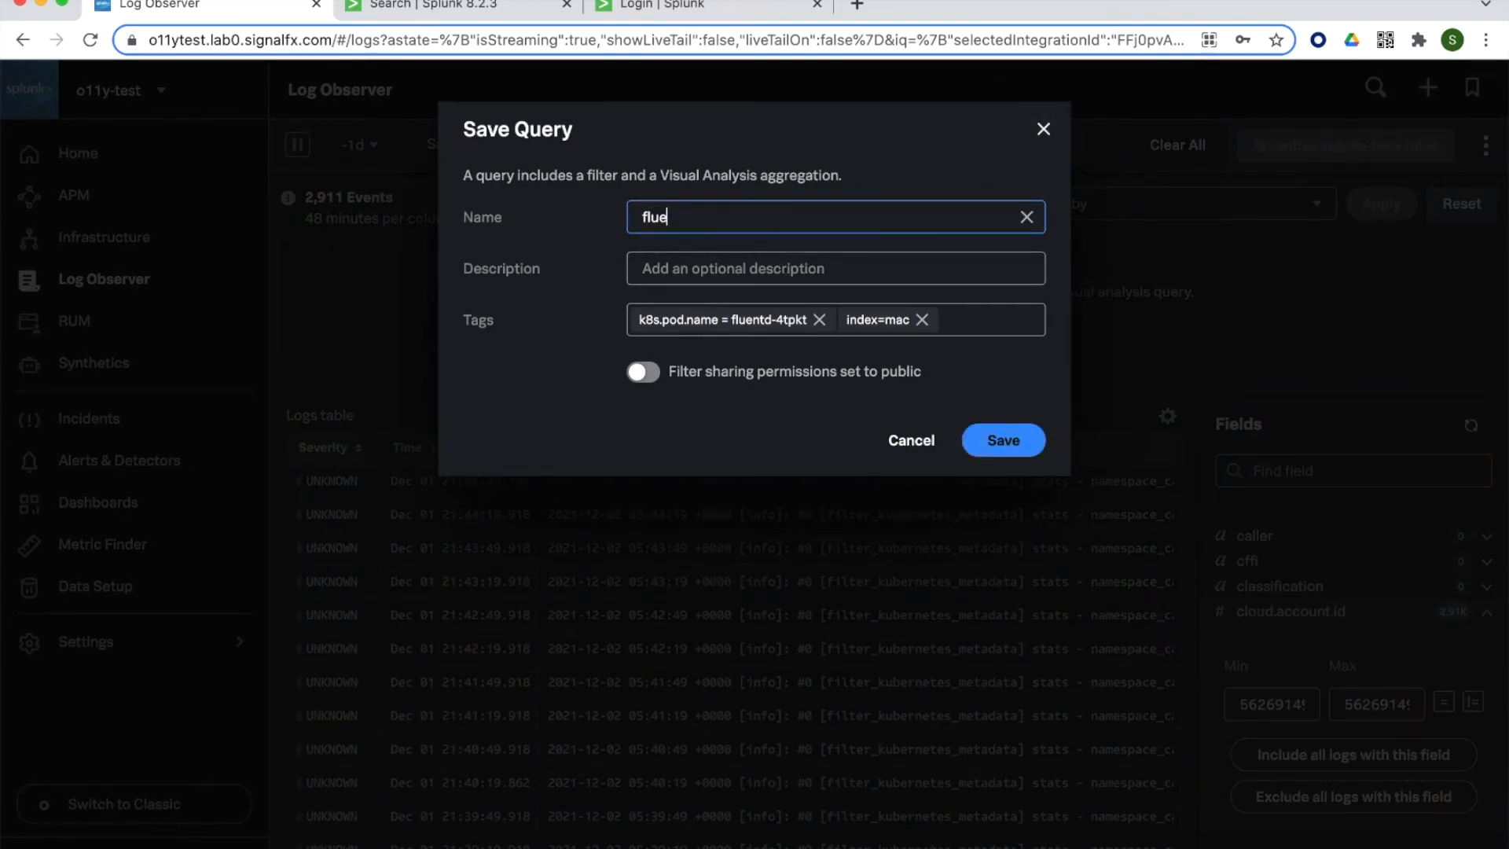
type("ntd-4tpktpodinfo")
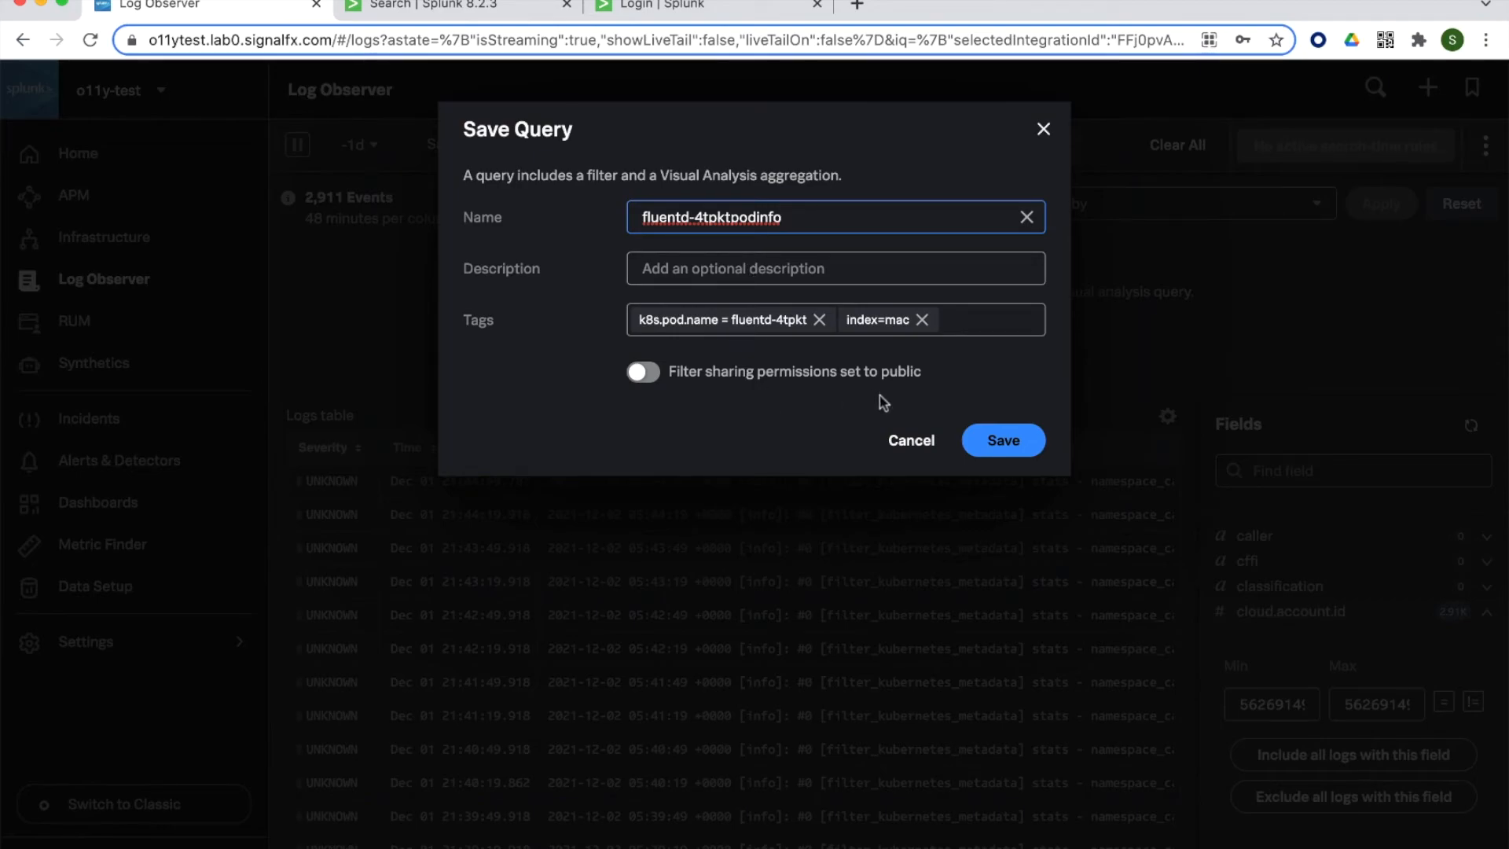
left_click(1012, 440)
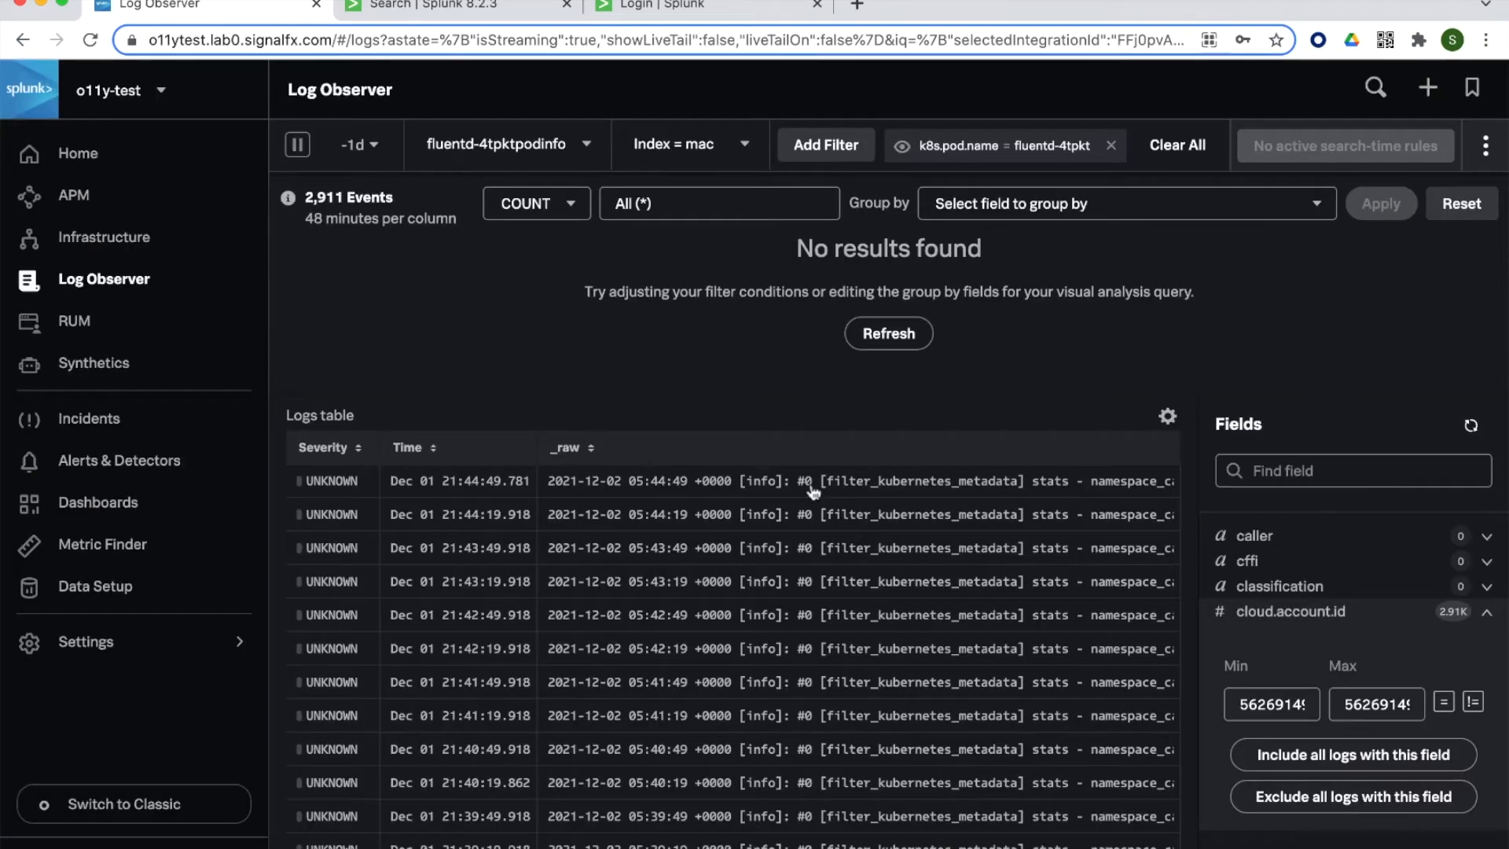
Apply the saved query fluentd-4tpktpodinfo and set the time range to the last 1 minute.
left_click(586, 144)
scroll(561, 475, "down", 6)
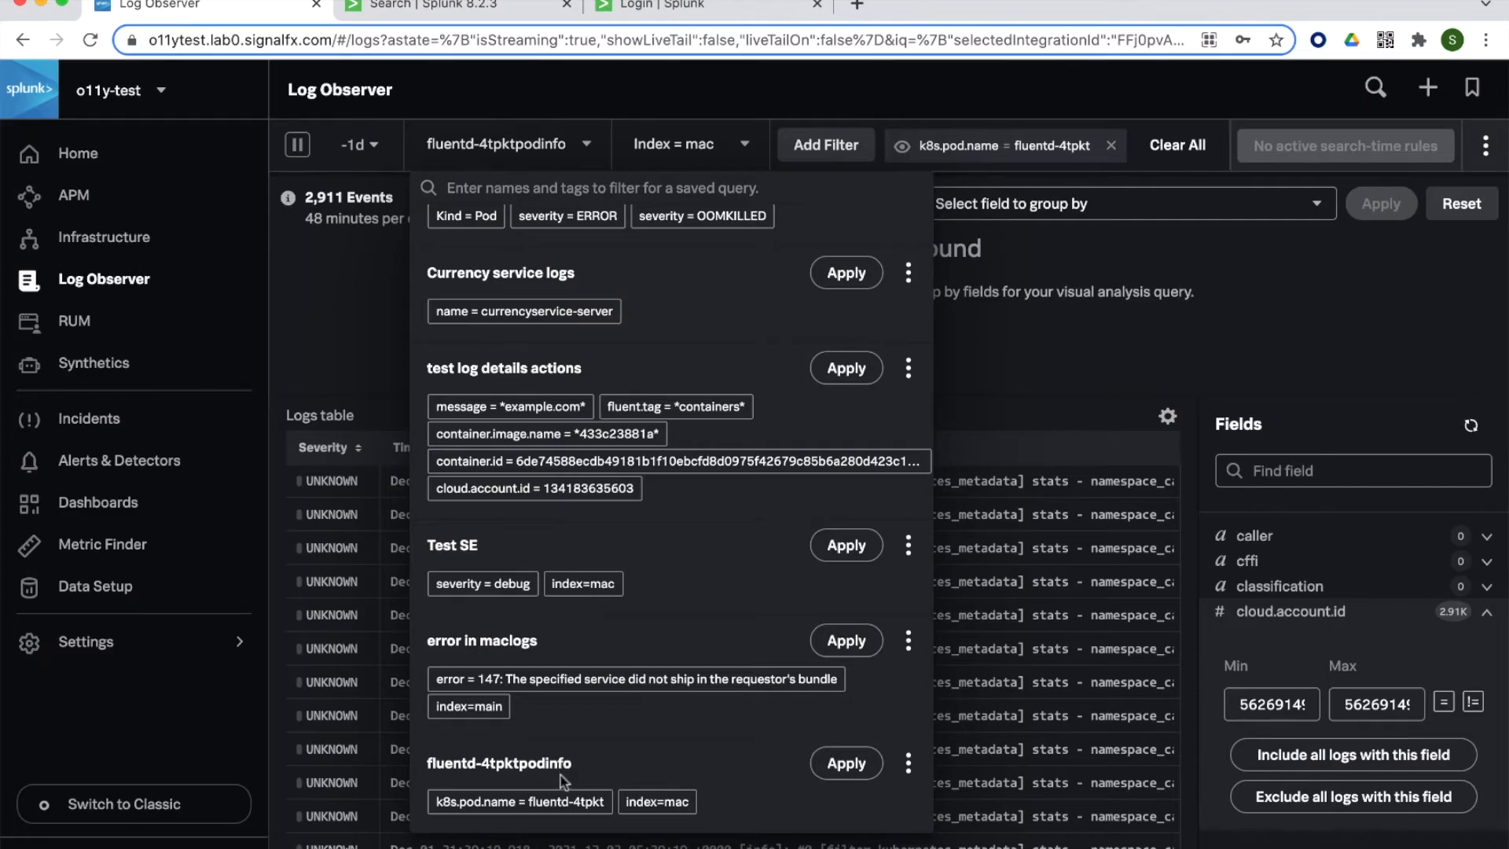
left_click(842, 763)
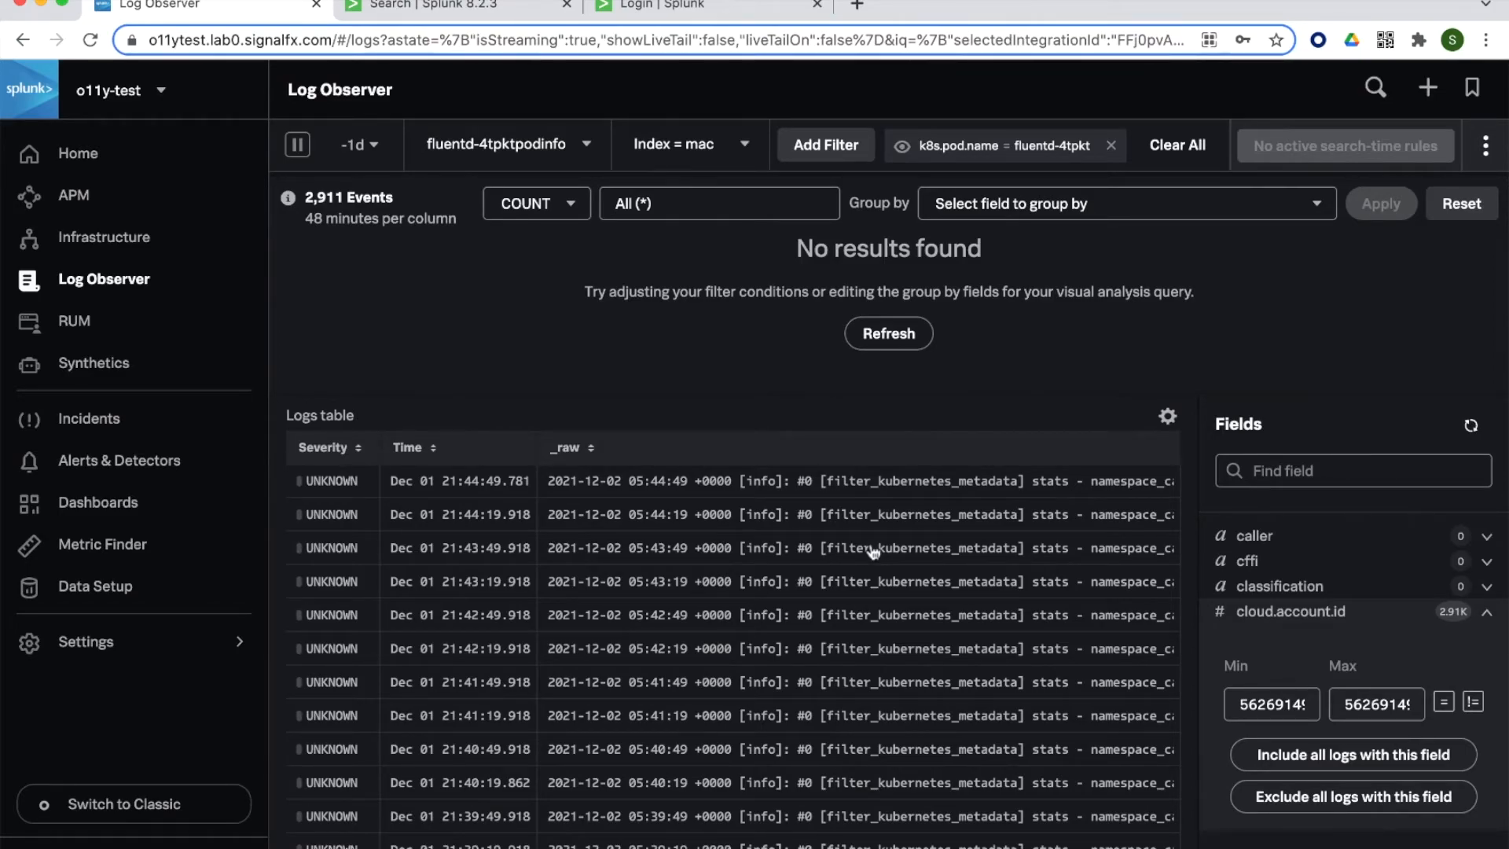
left_click(377, 147)
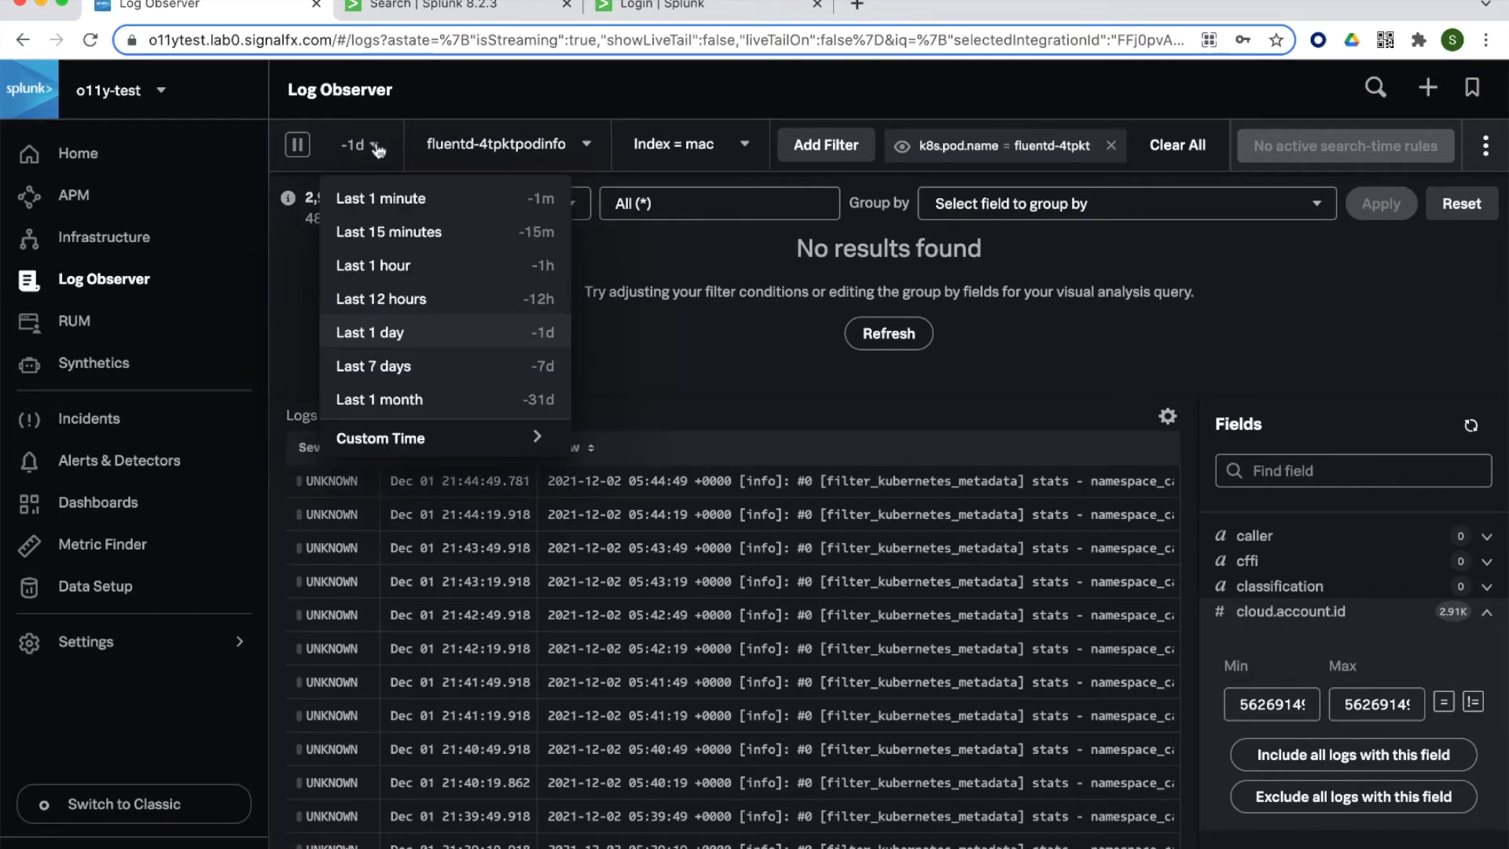
left_click(391, 202)
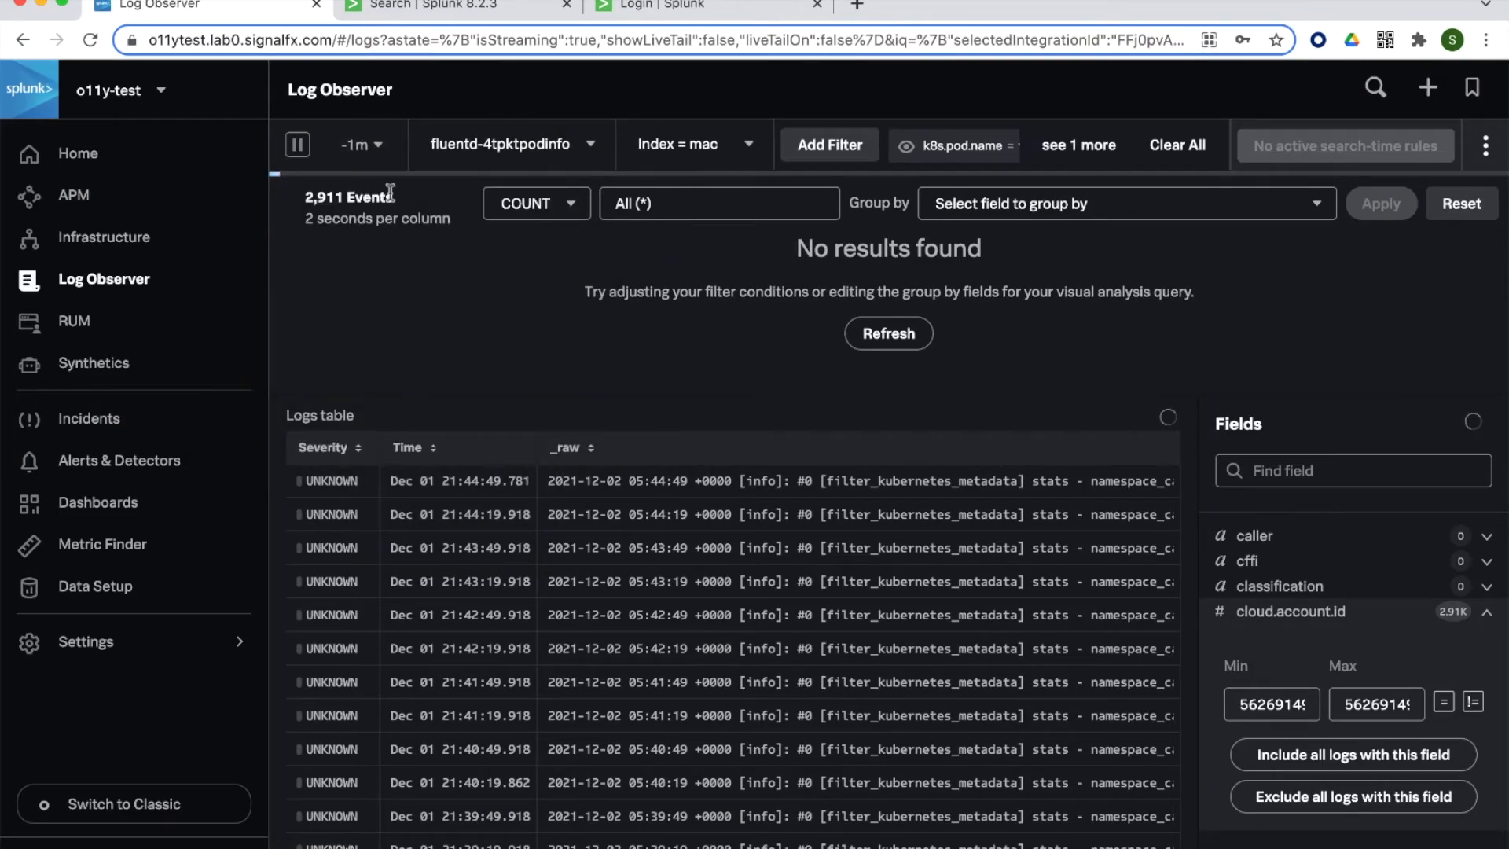